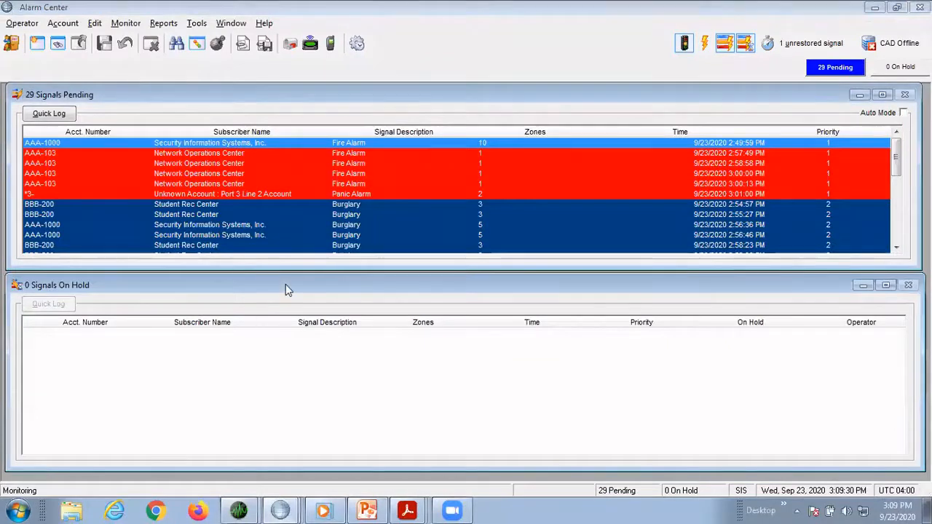
Step: Open the pending 2:49:59 PM fire alarm signal from Security Information Systems, Inc. and dismiss its smoke detector floor plan
left_click(286, 286)
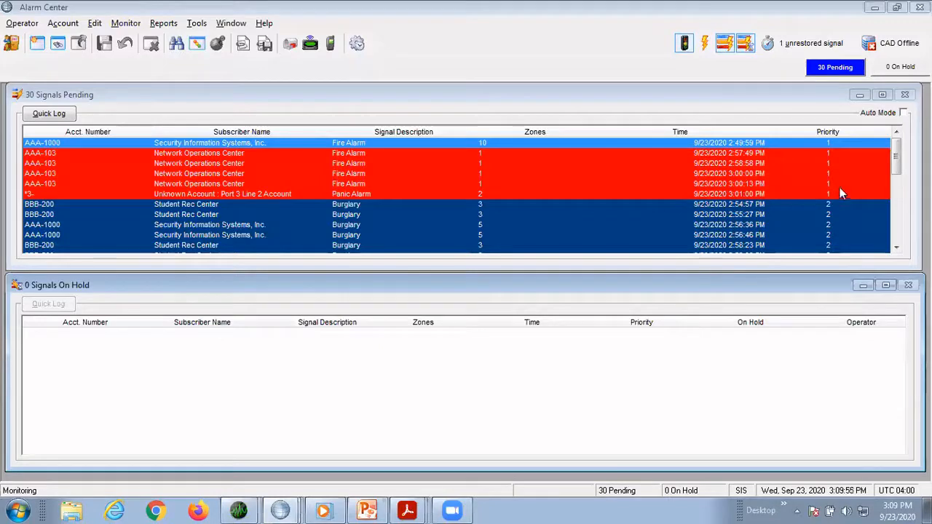
scroll(829, 185, "down", 3)
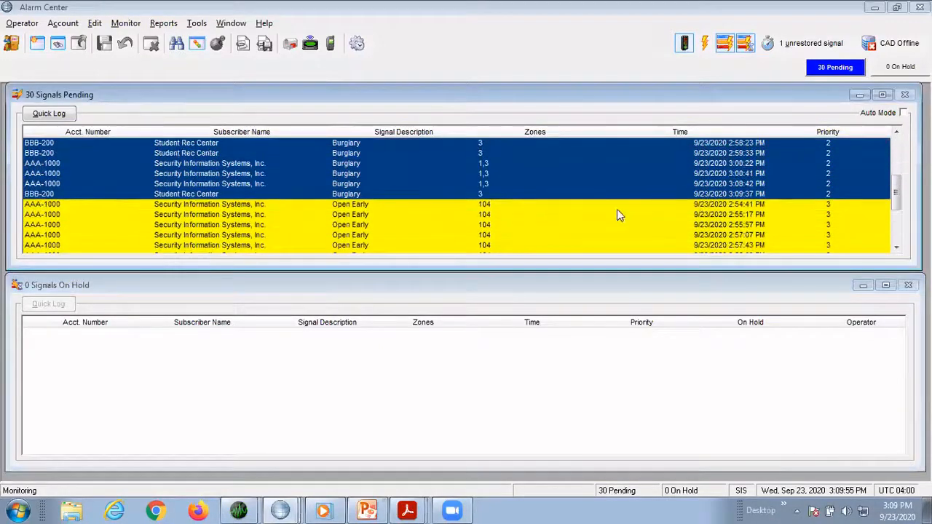
scroll(843, 231, "down", 1)
scroll(843, 228, "up", 3)
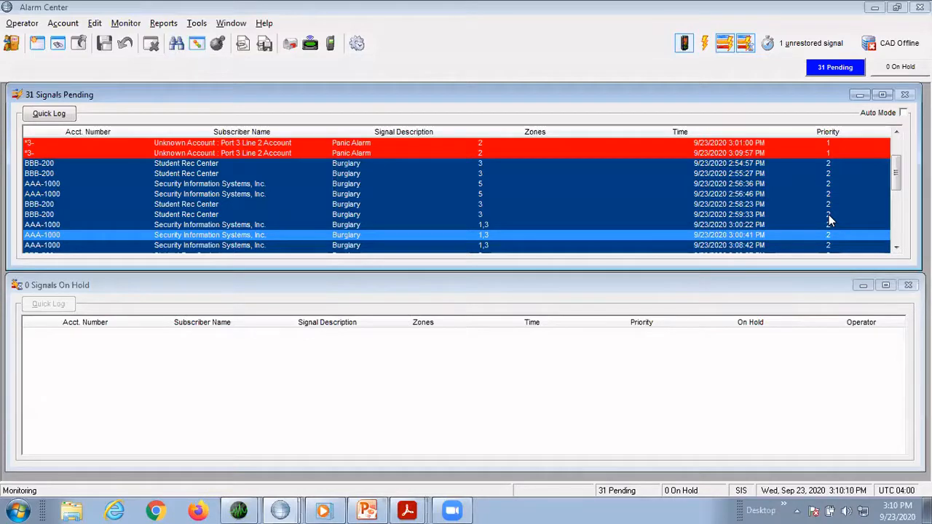
scroll(552, 189, "up", 2)
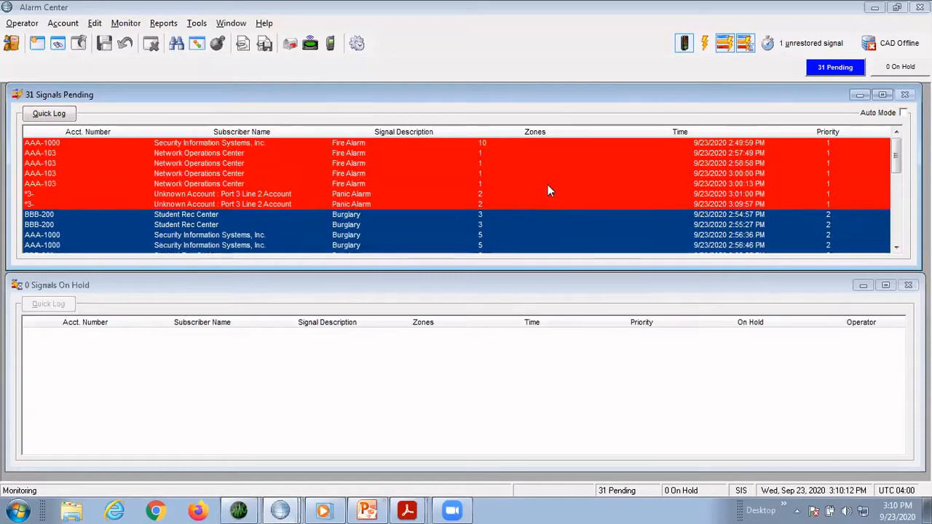
left_click(495, 143)
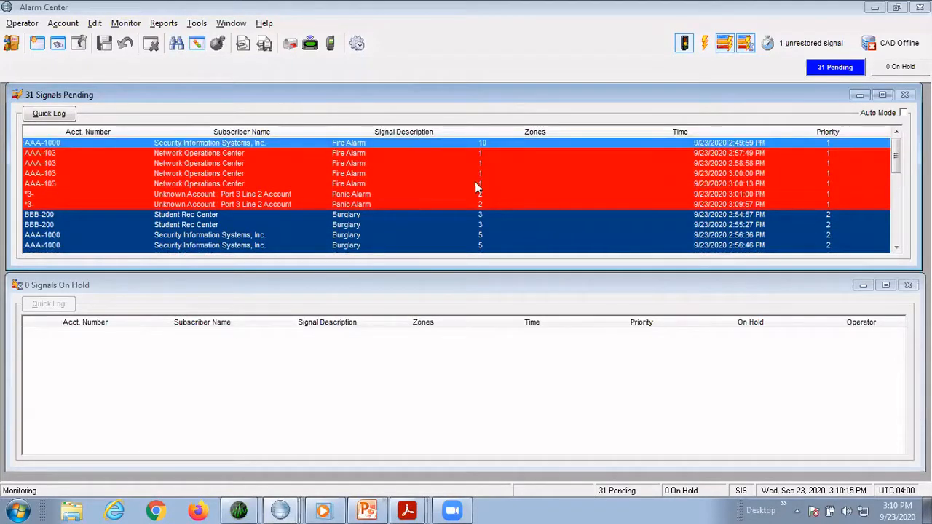
double_click(442, 142)
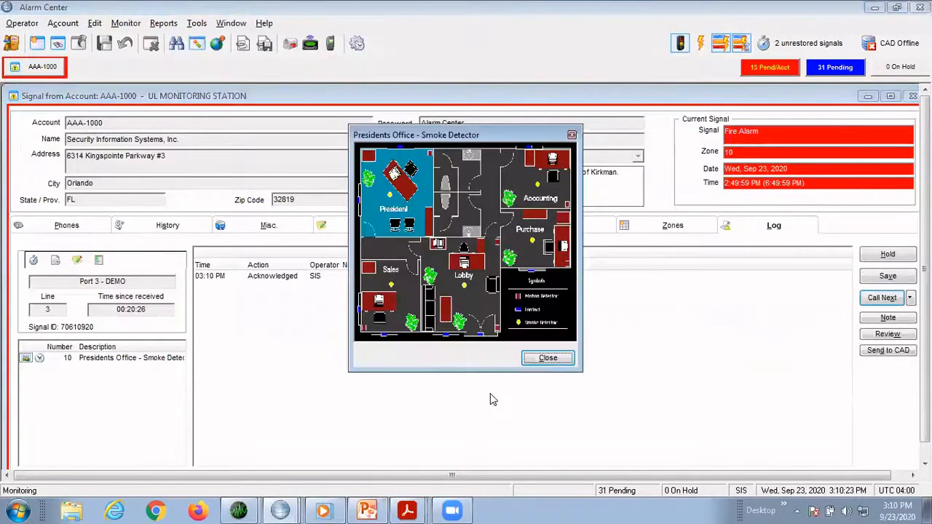
left_click(548, 358)
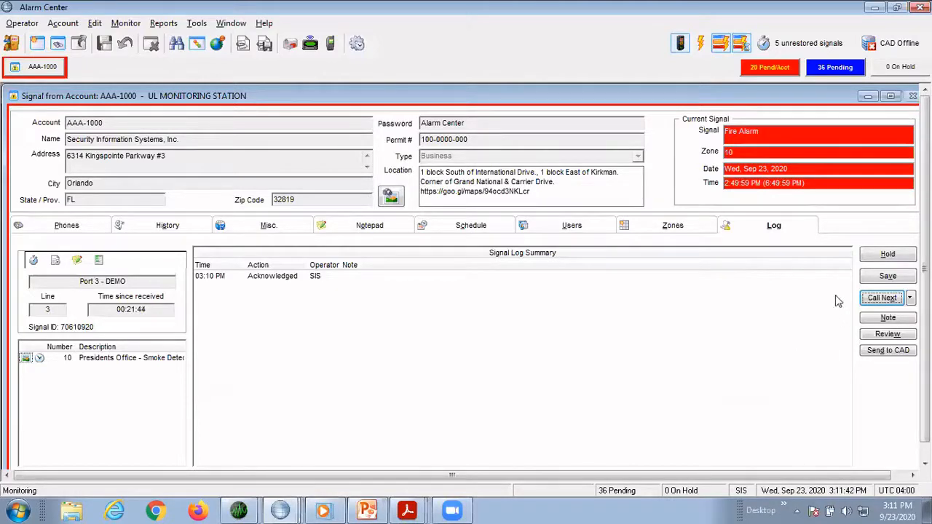
Step: Call the Premises Phone contact for the fire alarm and take over the line to talk
left_click(910, 298)
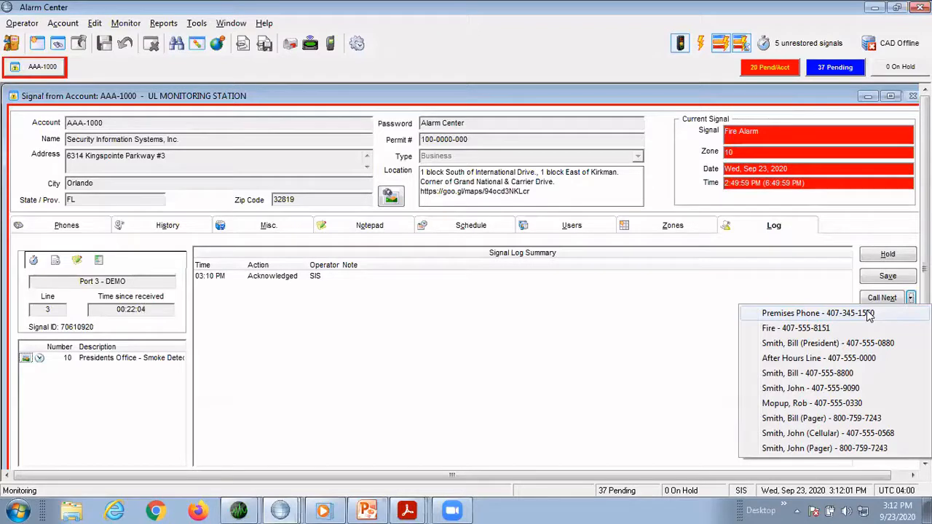
left_click(787, 314)
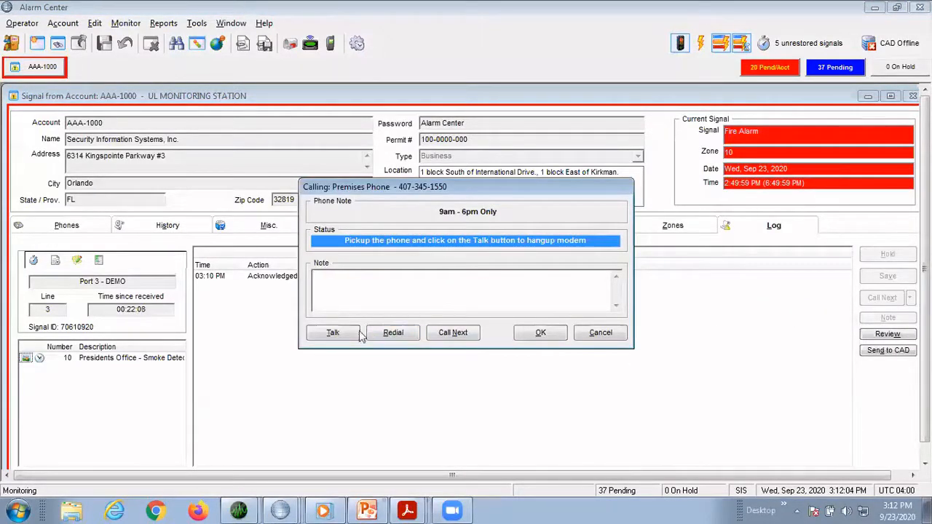
left_click(334, 332)
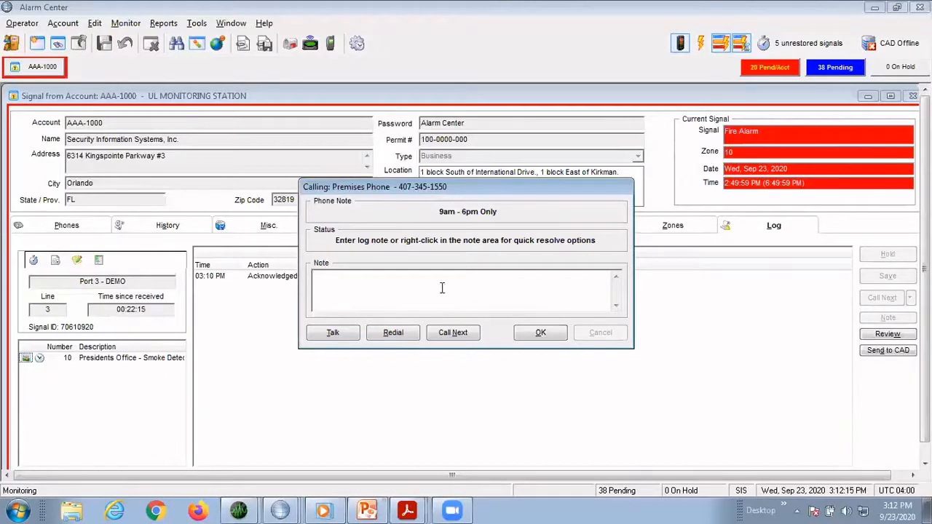
left_click(333, 332)
type("lkjs;dflkajs;dfklj")
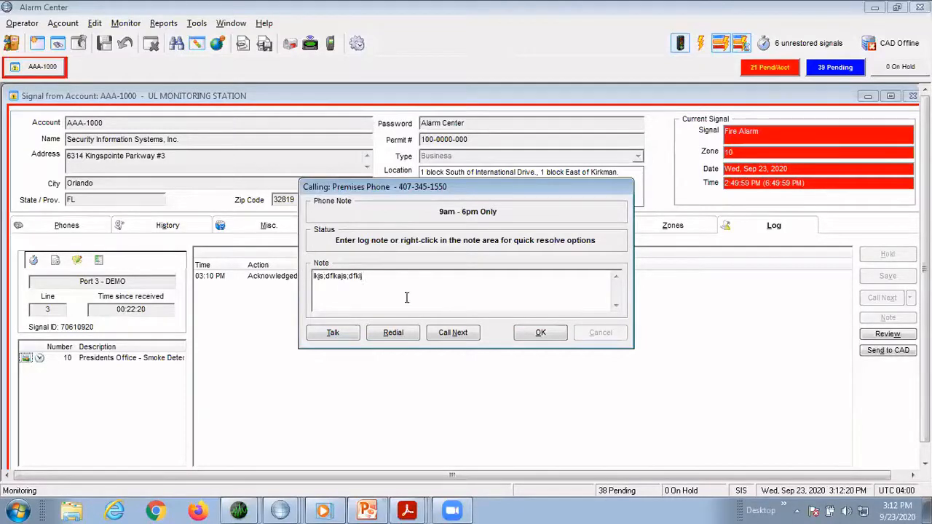
key("ctrl+a")
key("BackSpace")
Step: Log the premises call with the quick note "No answer" and call the next contact, the fire department
right_click(407, 297)
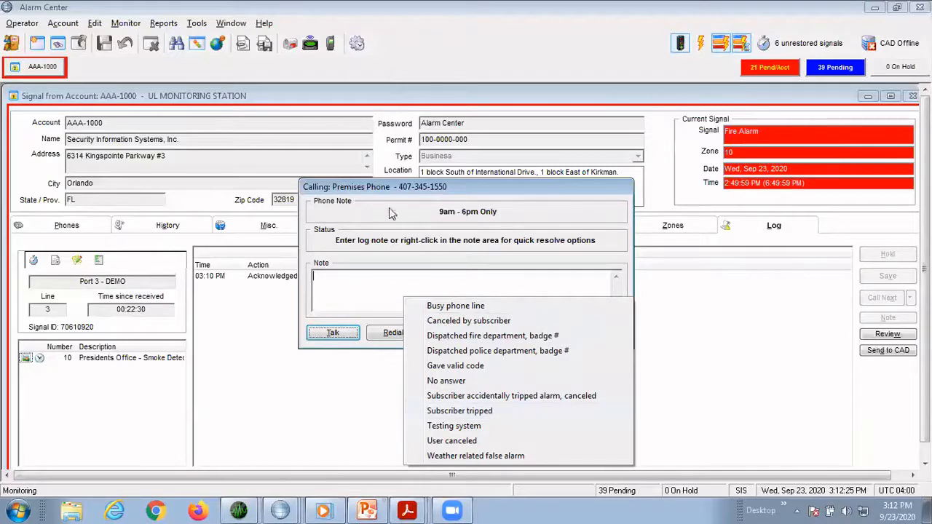
left_click(486, 381)
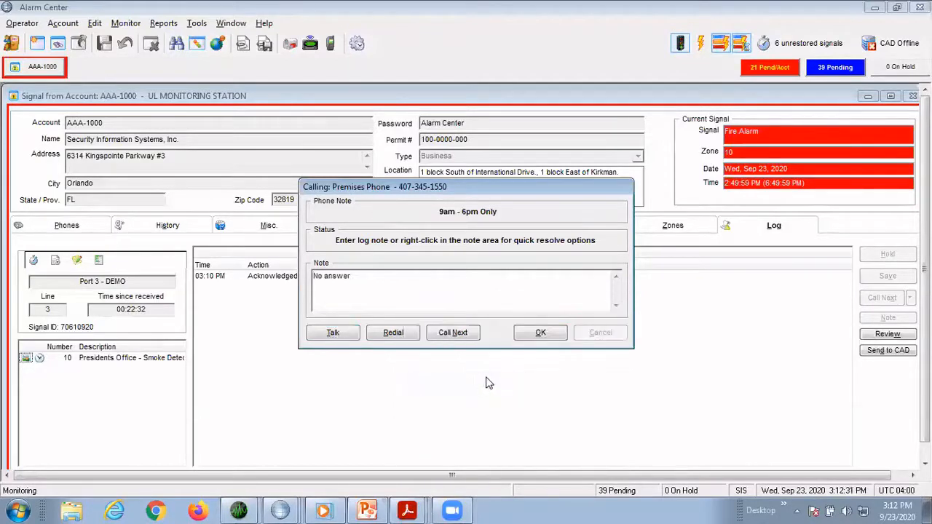
left_click(453, 333)
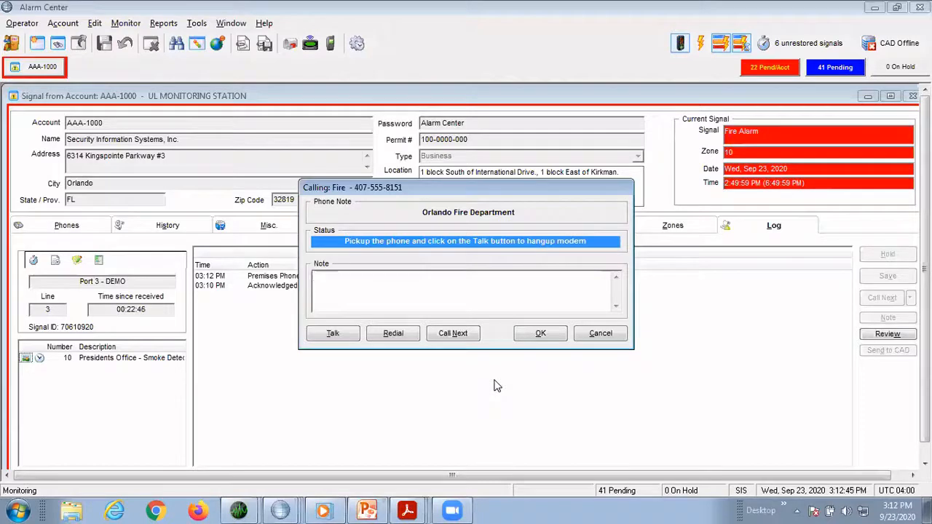
Step: Log the fire department call with the quick note "Dispatched fire department, badge #", completed with the badge number
right_click(409, 290)
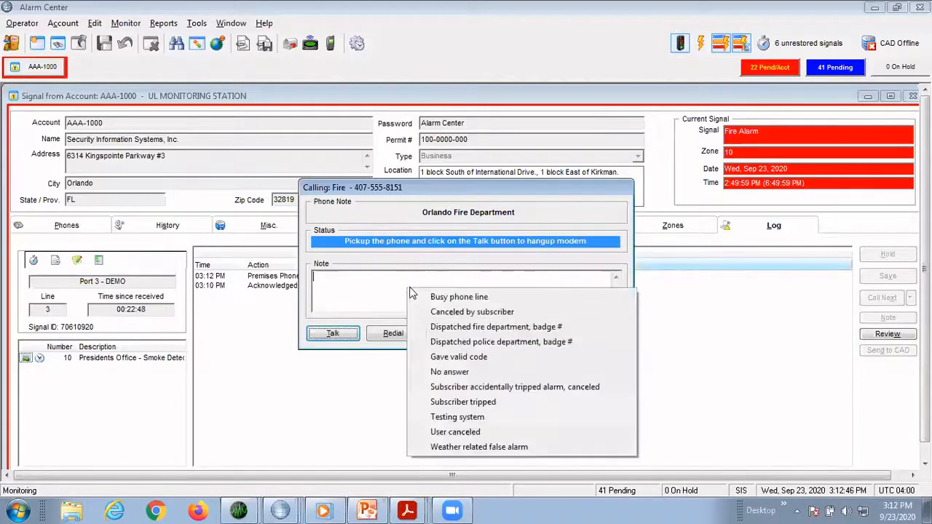
left_click(513, 327)
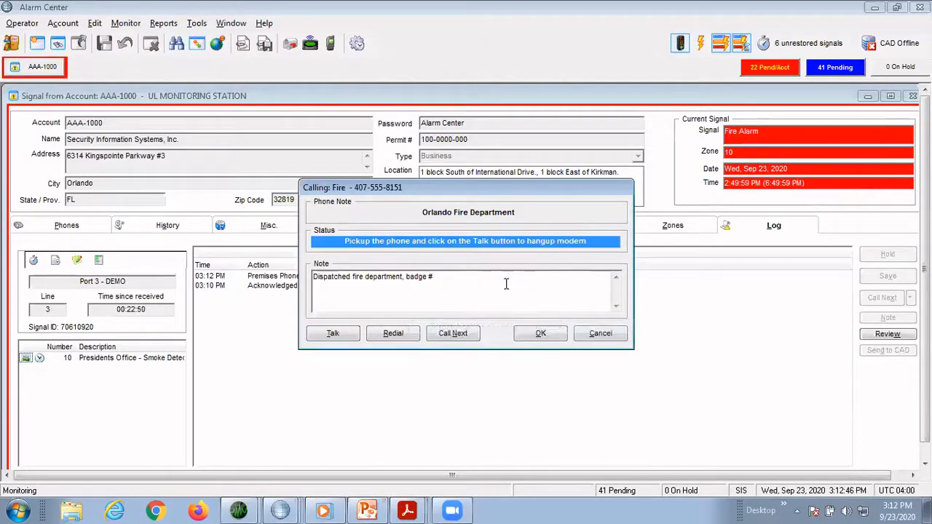
type("111")
left_click(540, 333)
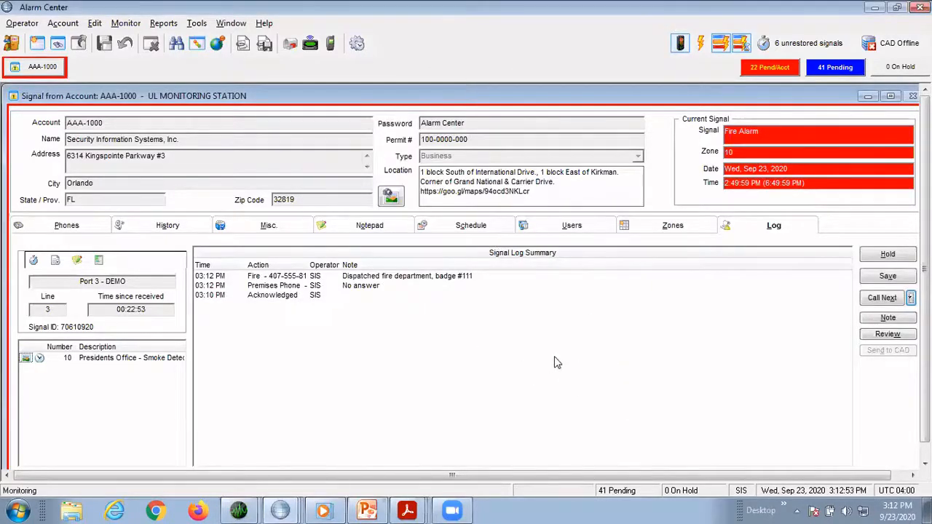
left_click(898, 320)
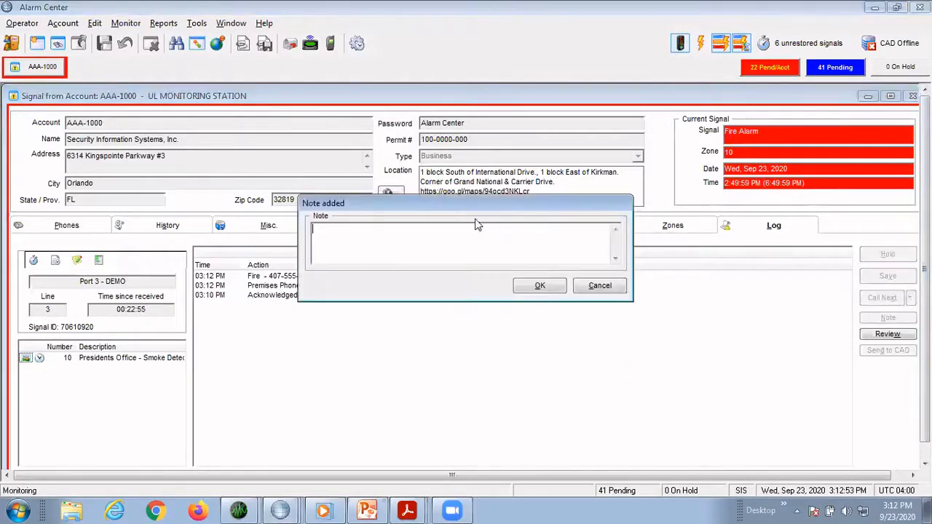
type("m")
left_click(600, 285)
Step: Review the fire alarm's detailed signal log and place the signal on hold for 30 minutes
left_click(887, 334)
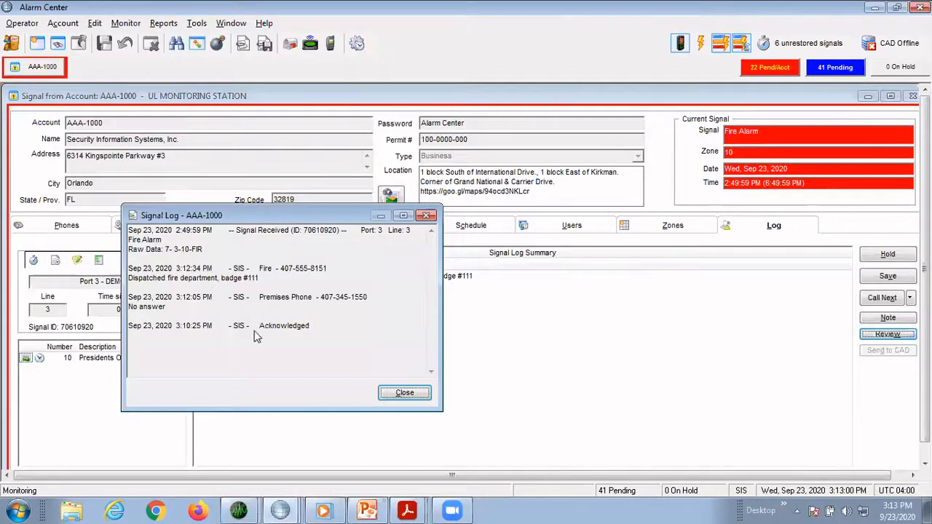
left_click(406, 392)
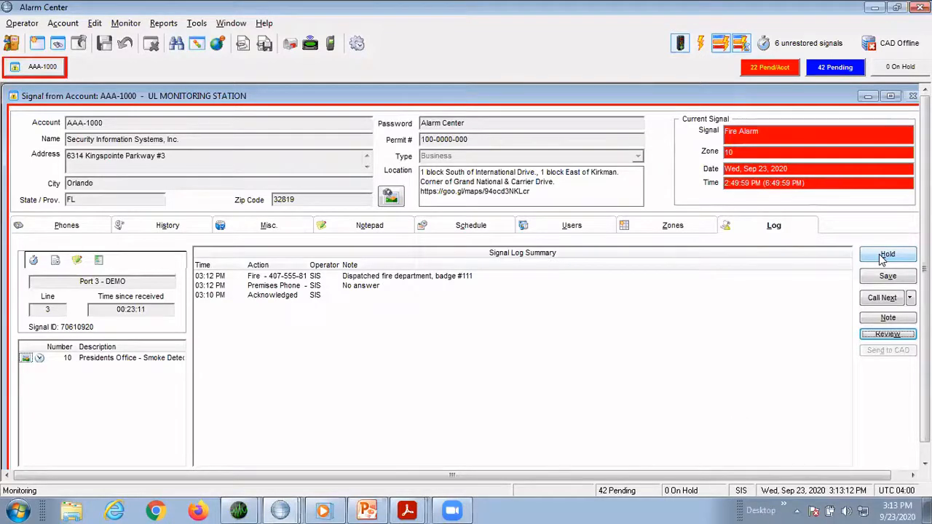
left_click(882, 256)
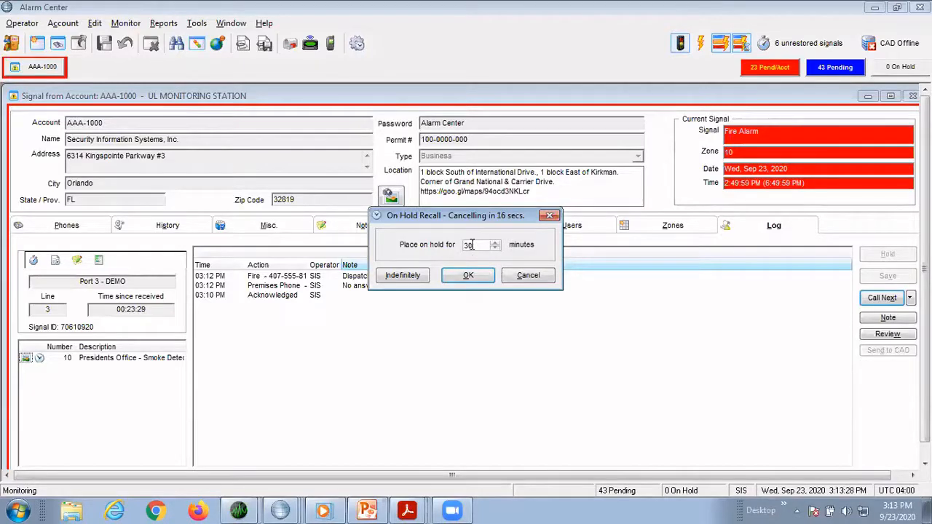
left_click(472, 276)
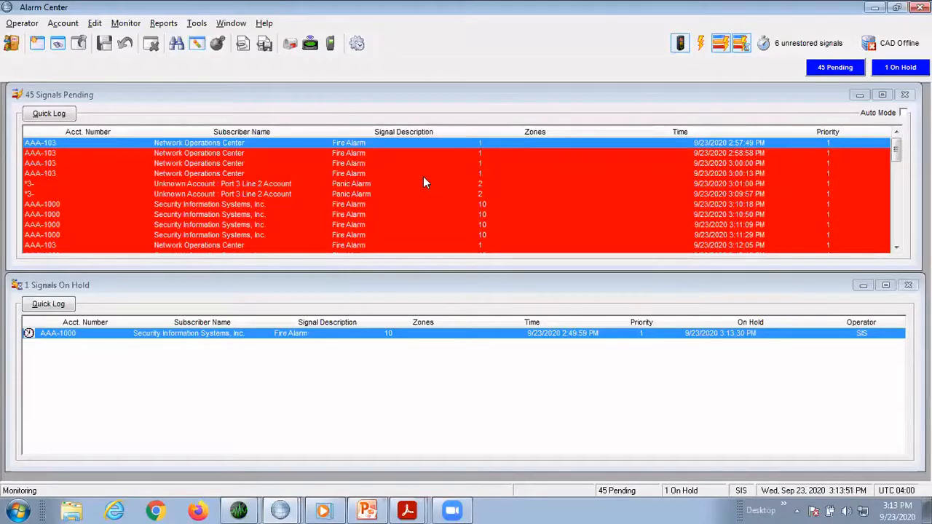
Step: Open the pending 2:56:36 PM zone 5 burglary signal from Security Information Systems, Inc
double_click(897, 231)
left_click(896, 173)
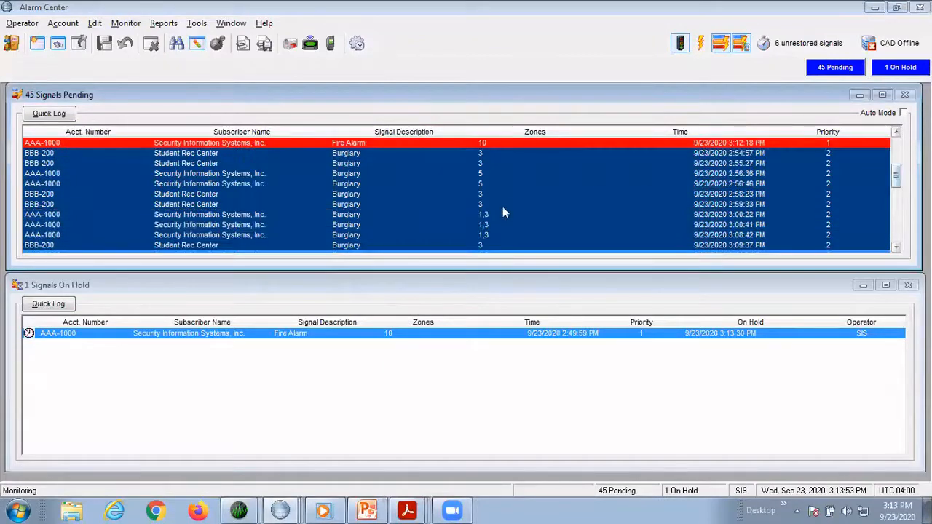
left_click(379, 145)
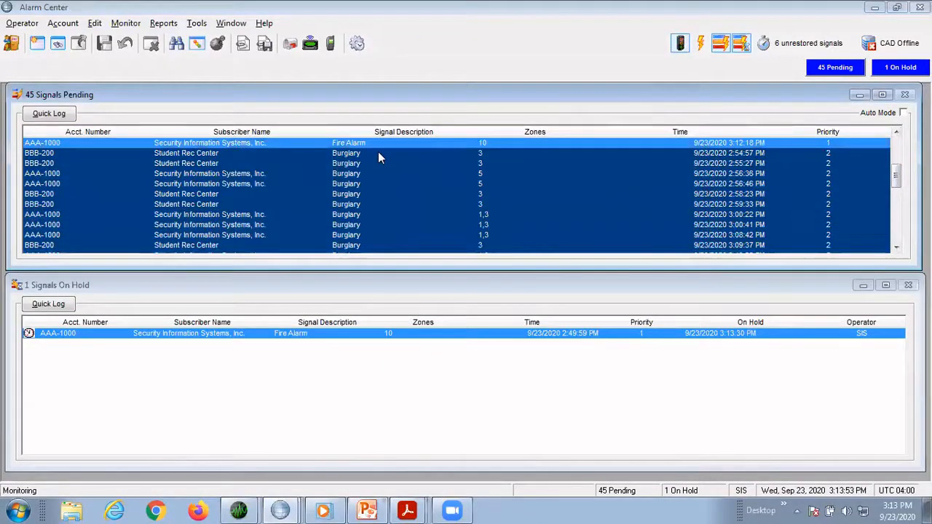
double_click(369, 173)
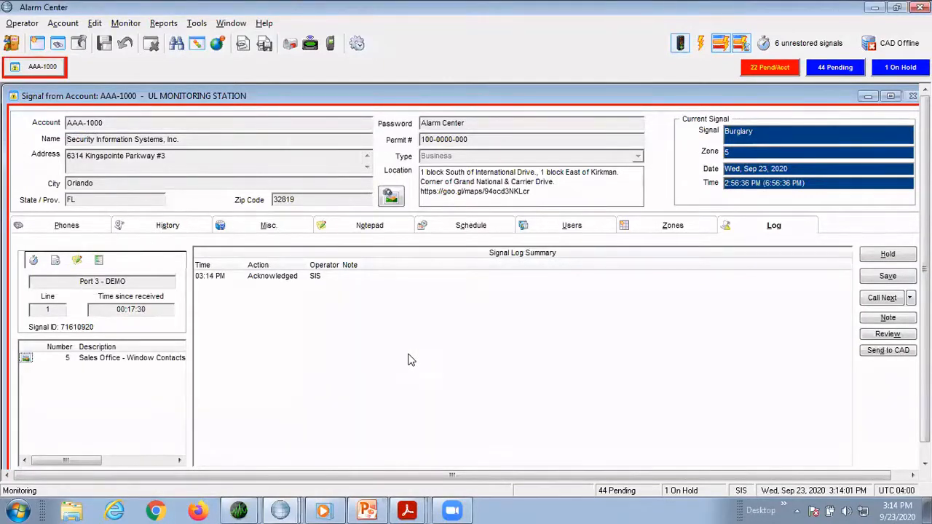
Step: Close the Graphical Aid Module and save the burglary signal without logging the account's other pending signals
left_click(286, 510)
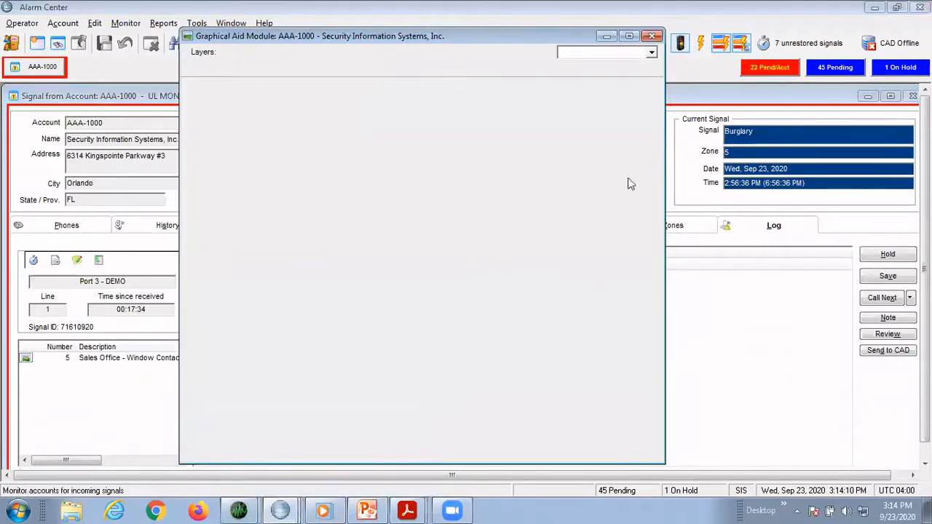
left_click(652, 35)
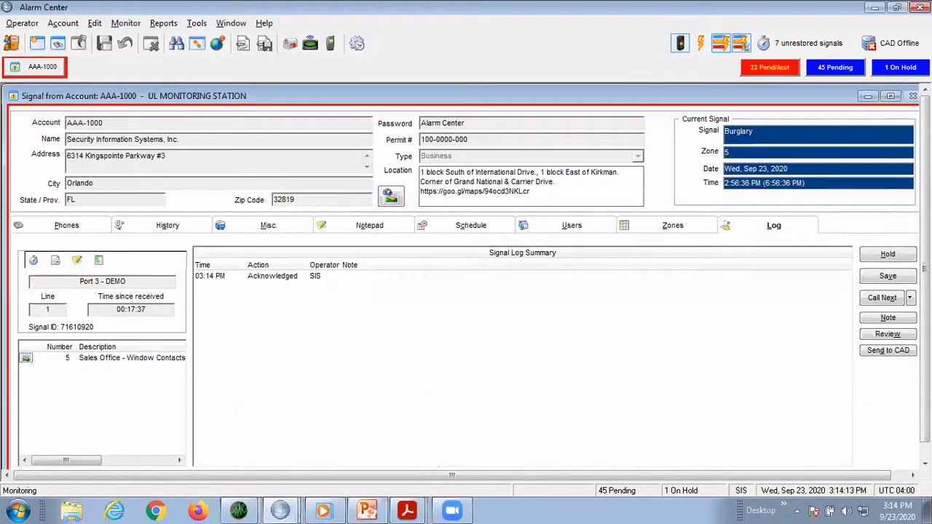
left_click(904, 278)
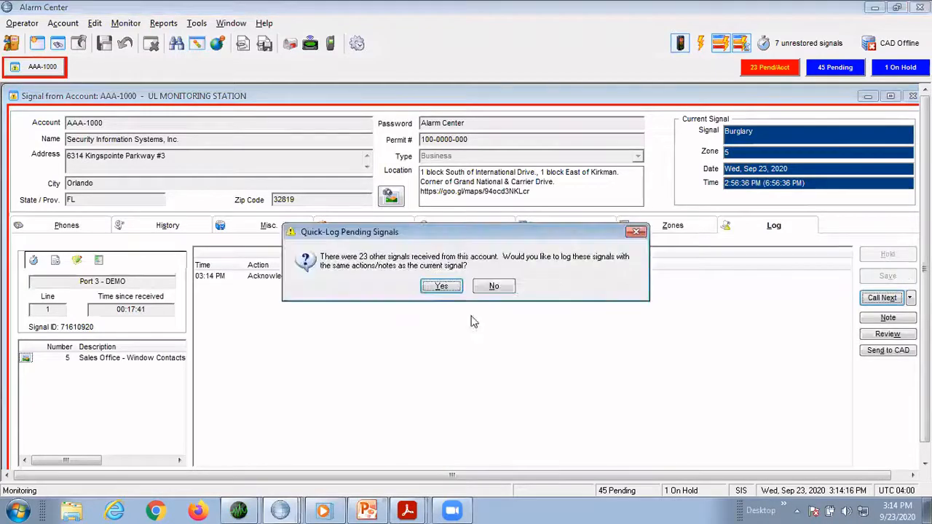
left_click(493, 288)
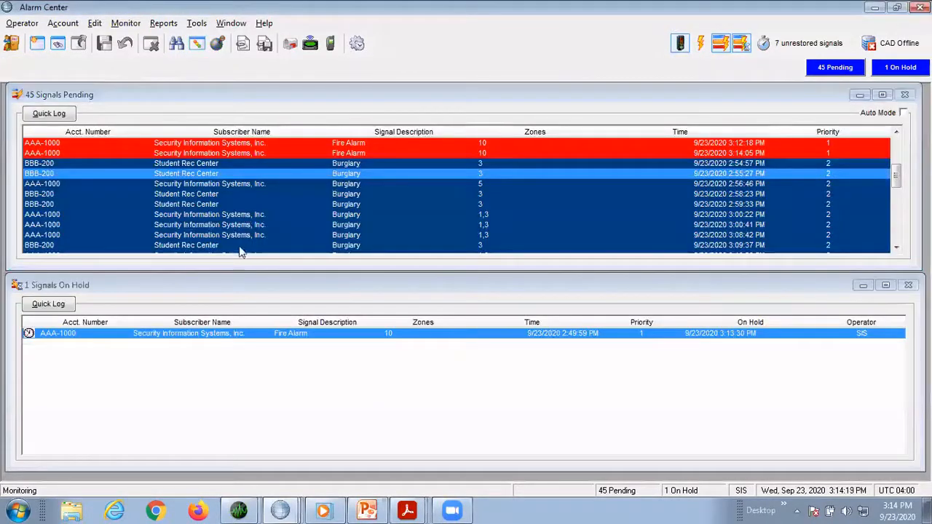
Step: Open the 3:00:22 PM burglary signal for zones 1,3 and check its FLOOR1 and building layouts, dismissing the video feed
double_click(281, 214)
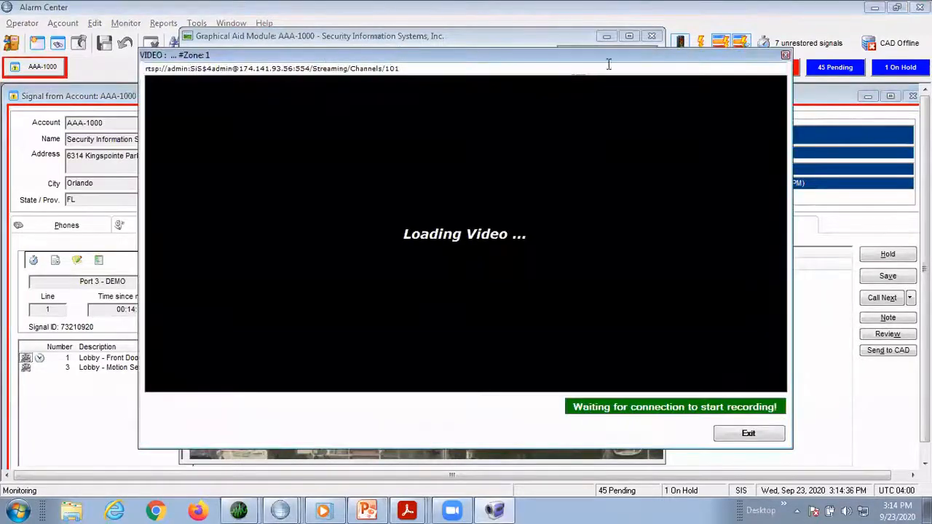
left_click(784, 55)
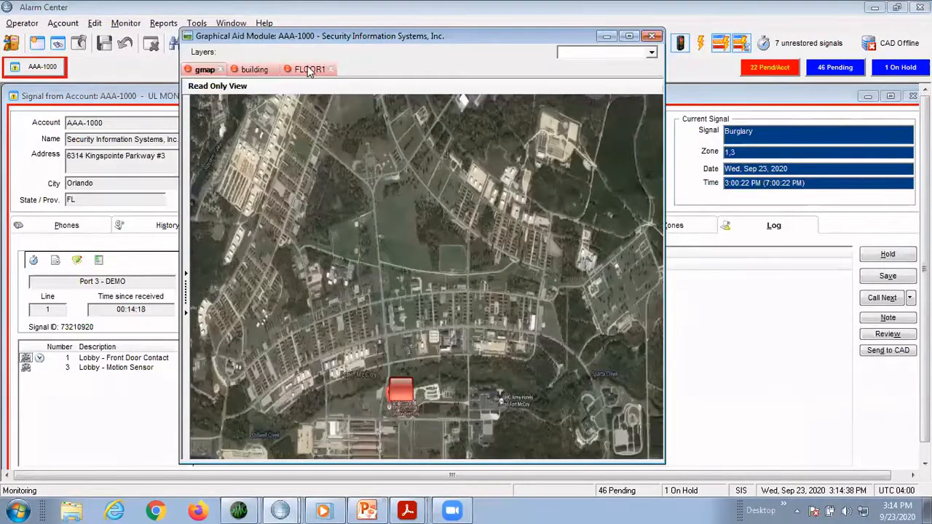
left_click(309, 69)
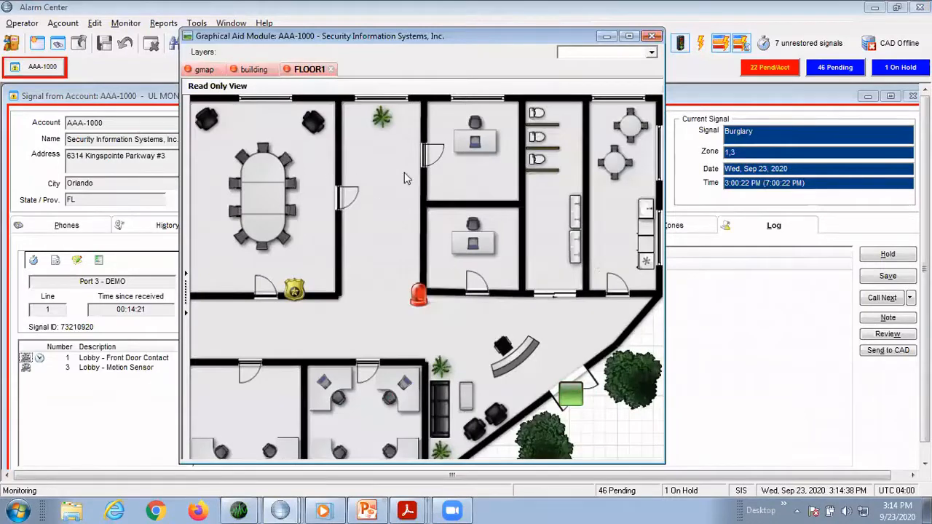
left_click(259, 70)
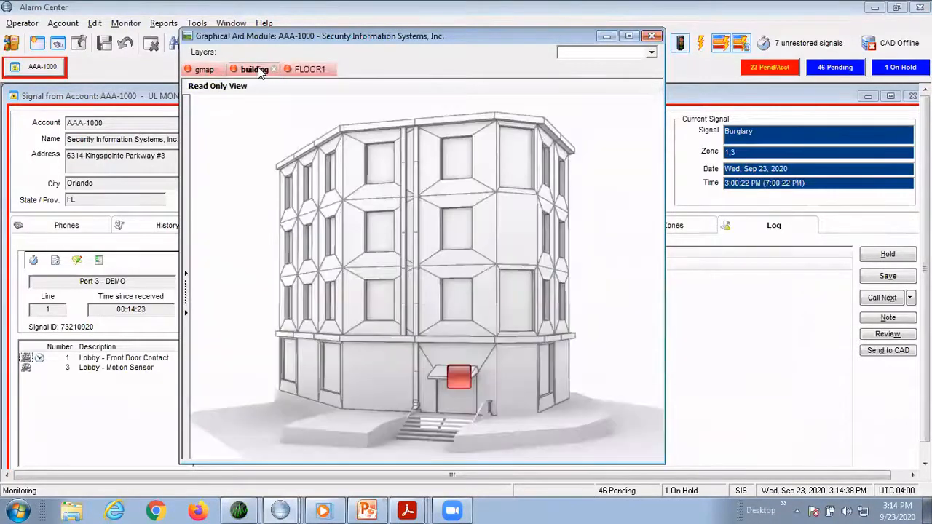
left_click(312, 71)
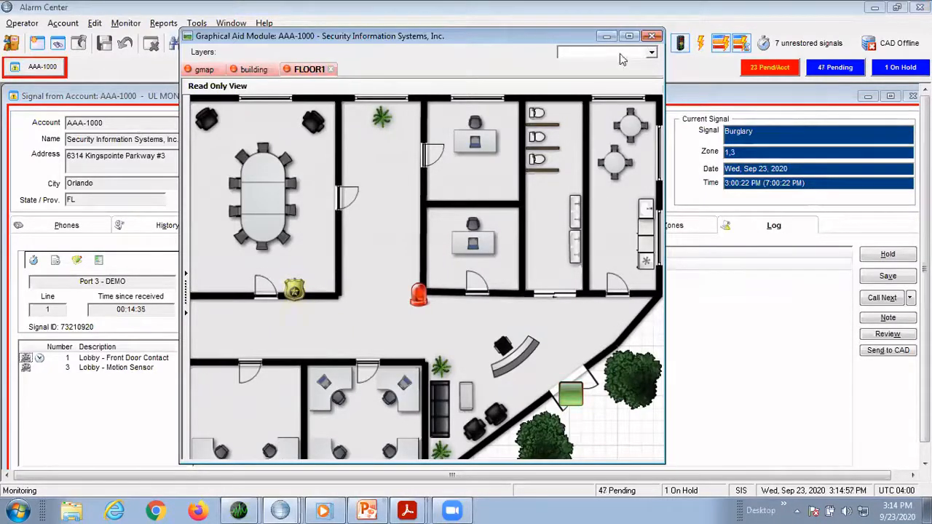
left_click(652, 37)
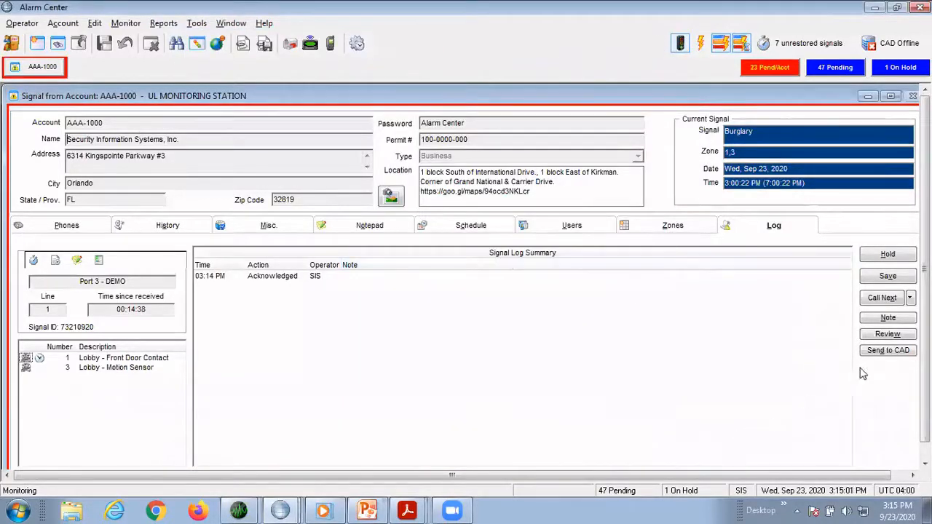
Step: Call the premises phone for the zones 1,3 burglary signal and log the note "Testing system"
left_click(910, 298)
left_click(773, 311)
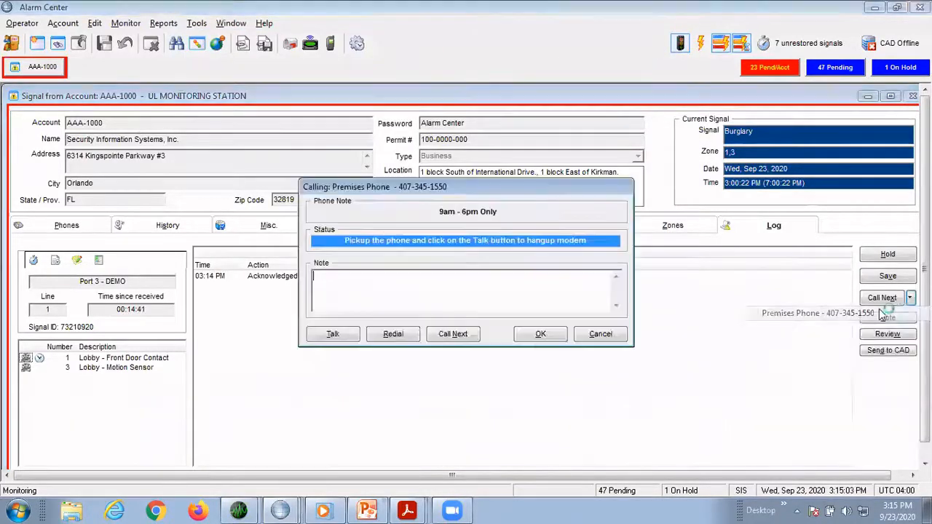
right_click(487, 287)
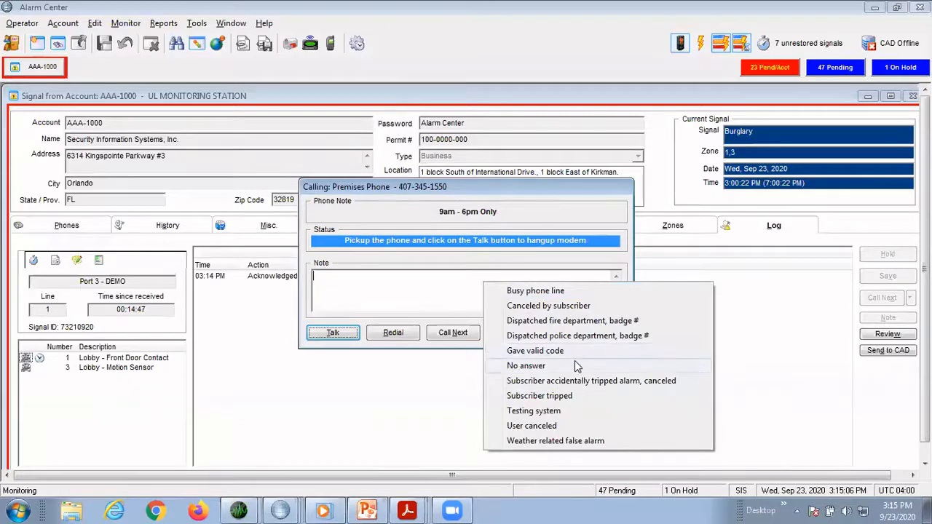
left_click(591, 412)
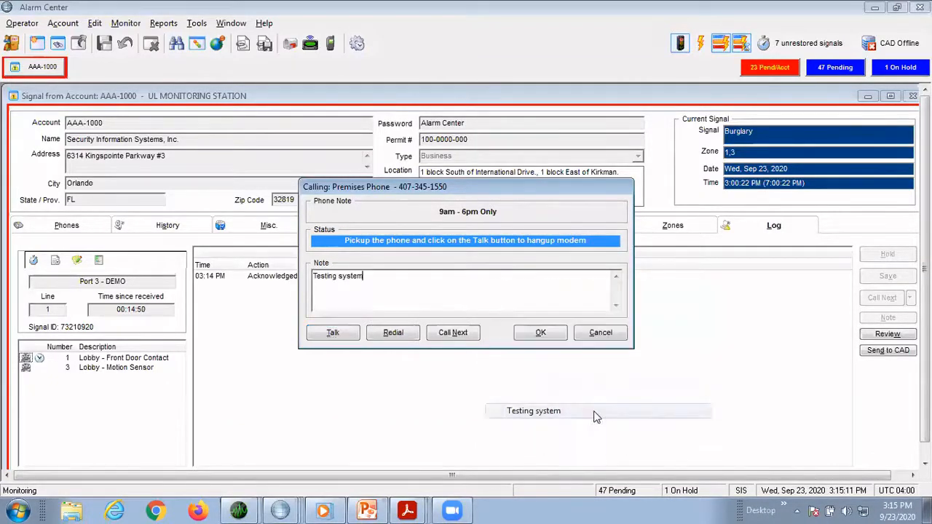
left_click(543, 332)
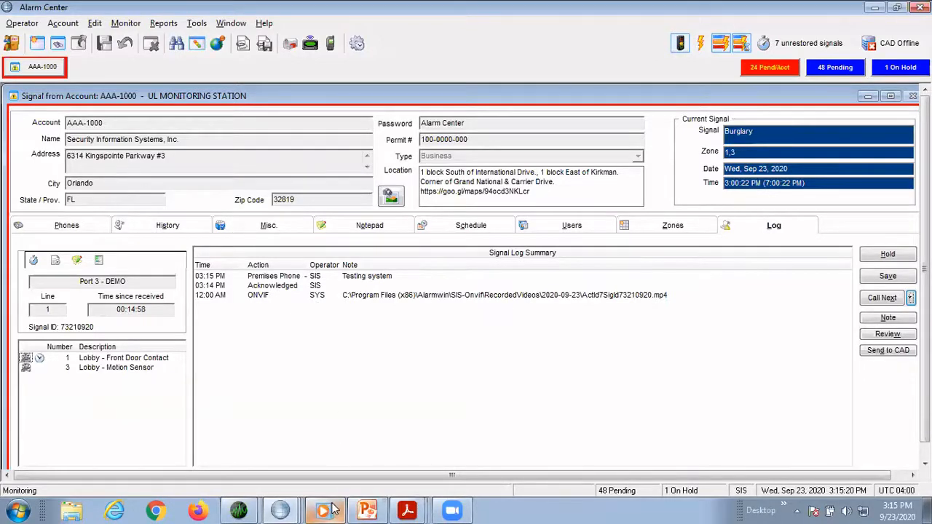
Step: Switch to Windows Media Player, play the recorded camera clip, and return to the burglary signal
mouse_move(333, 507)
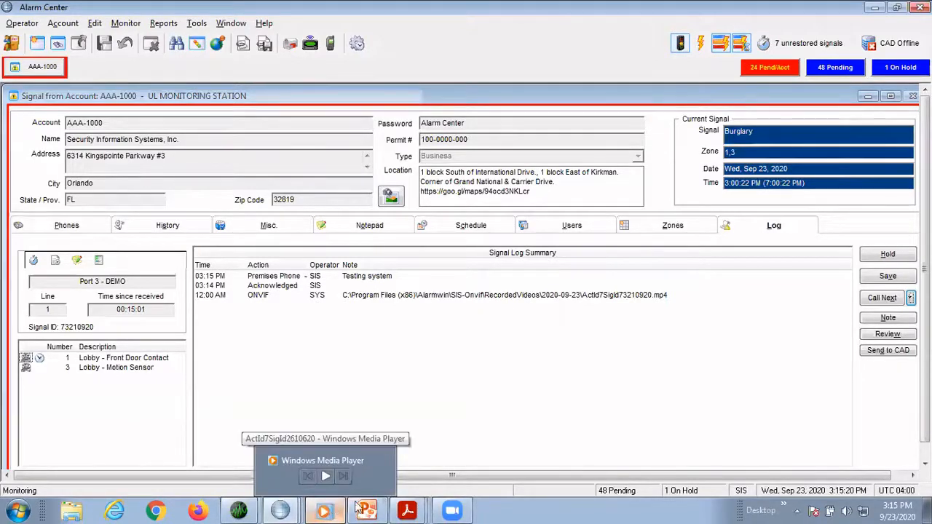
left_click(325, 469)
left_click(466, 474)
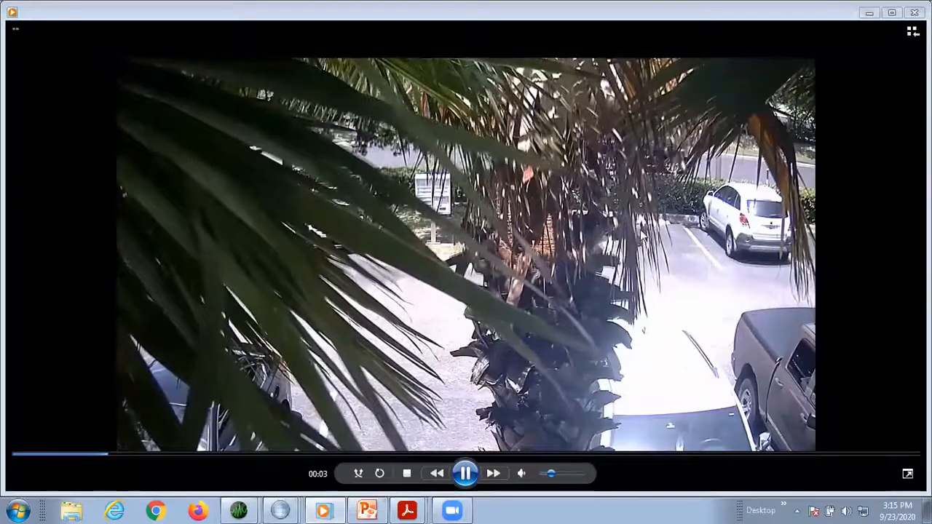
left_click(872, 13)
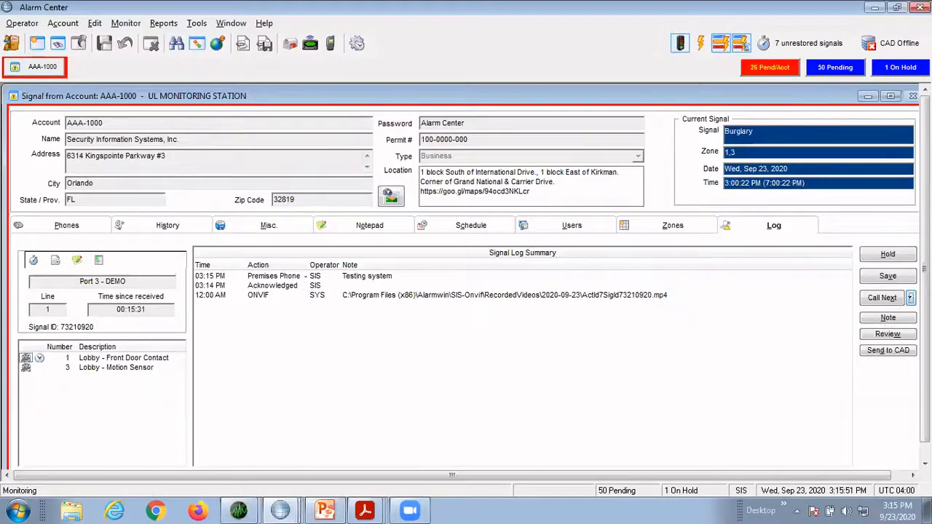
Step: Check the call list, then save the burglary signal and log the account's other pending signals with the same actions and notes
left_click(911, 297)
left_click(672, 357)
left_click(905, 277)
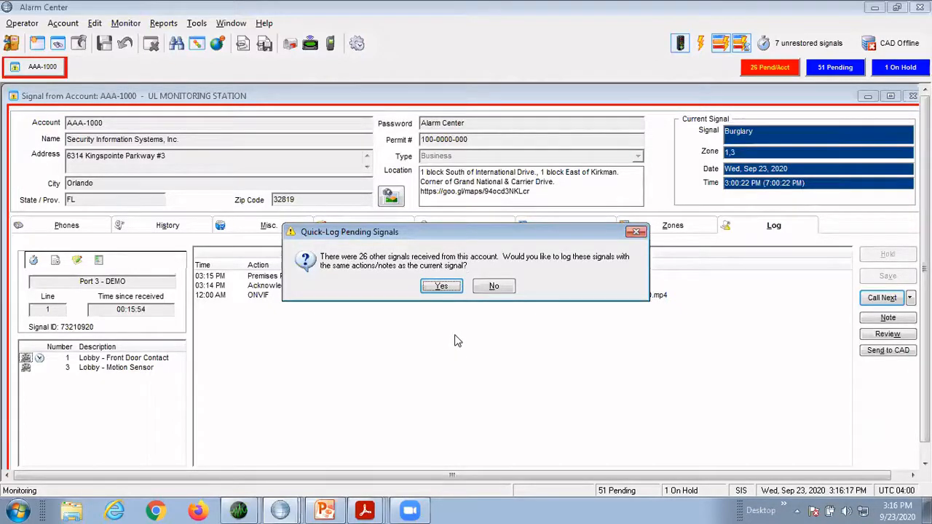
left_click(439, 286)
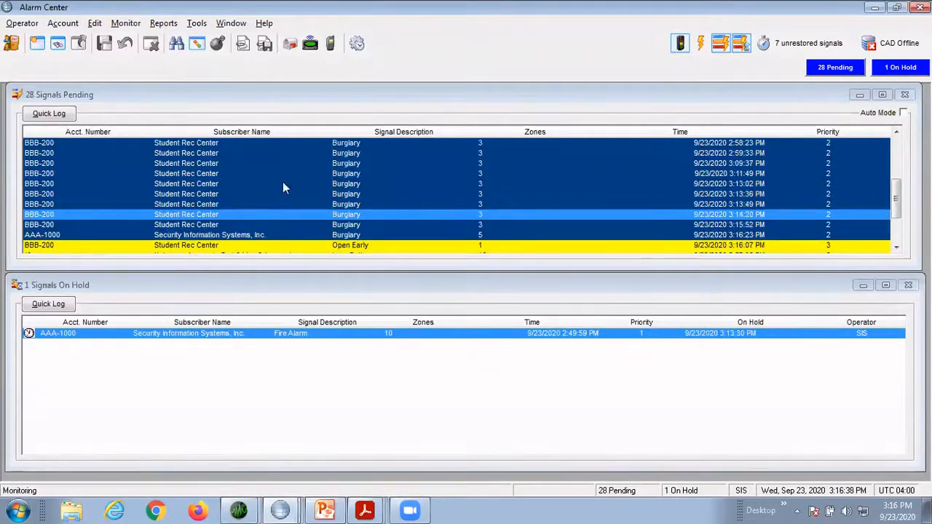
Step: Open the Security Information Systems, Inc. account and inspect the signal logs of its 3:16:23 PM burglary and 3:15:40 PM Open Early events
left_click(62, 22)
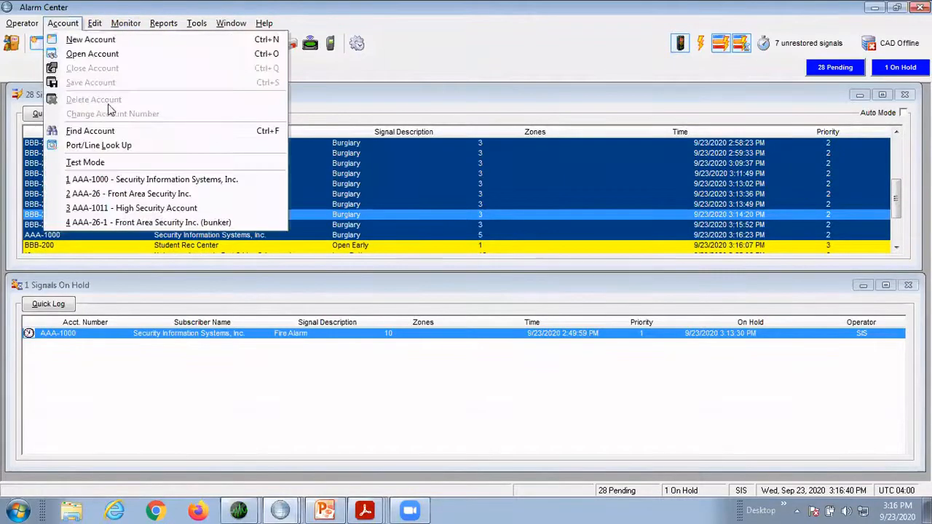
left_click(166, 179)
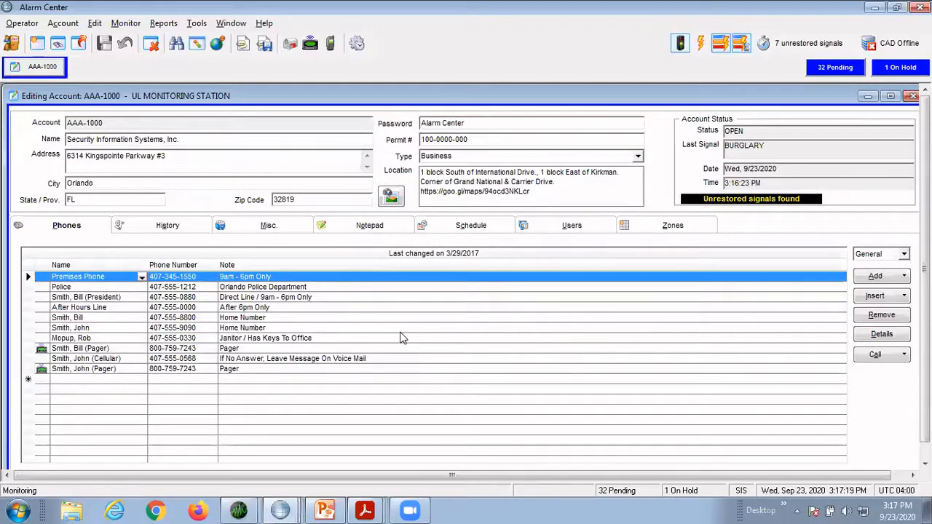
left_click(177, 224)
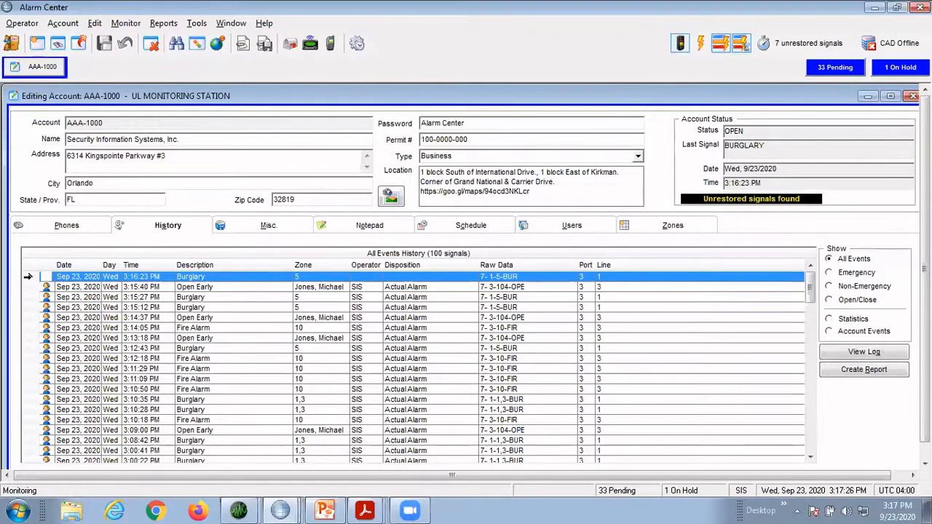
double_click(27, 277)
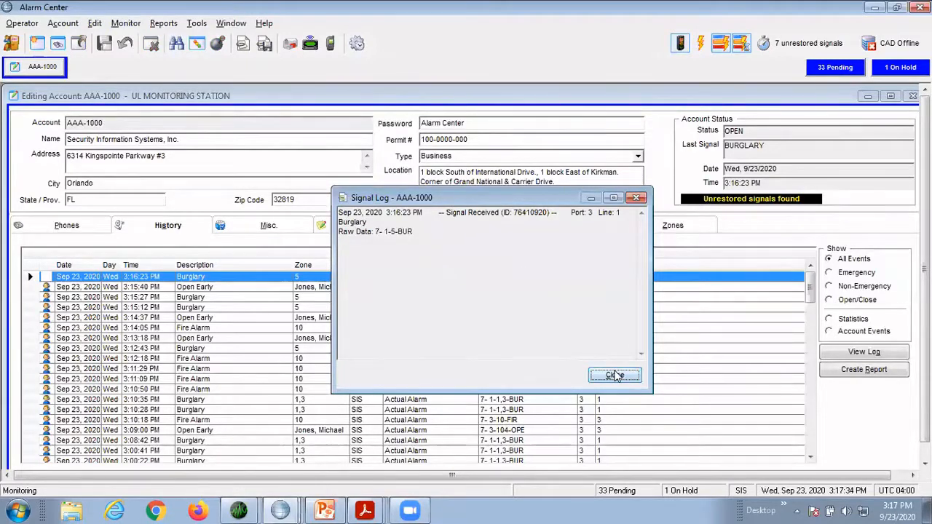
left_click(614, 375)
double_click(26, 286)
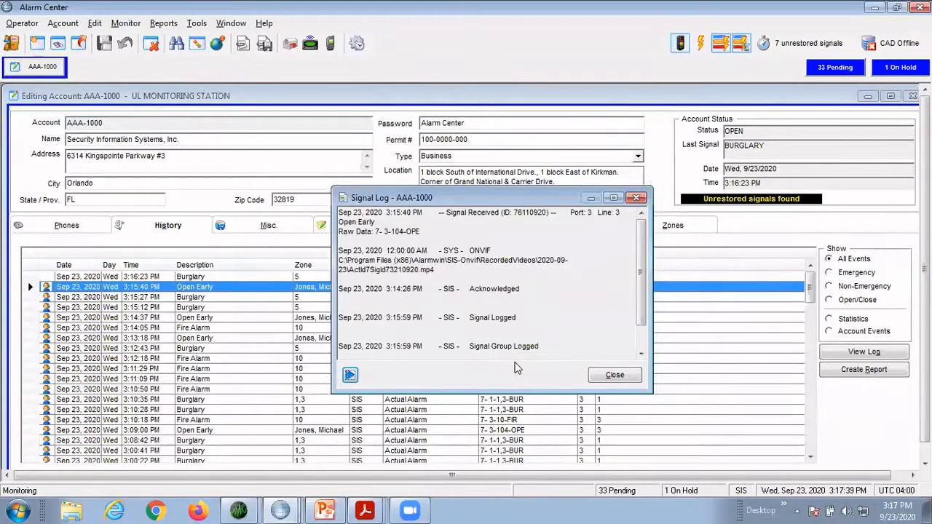
left_click(616, 378)
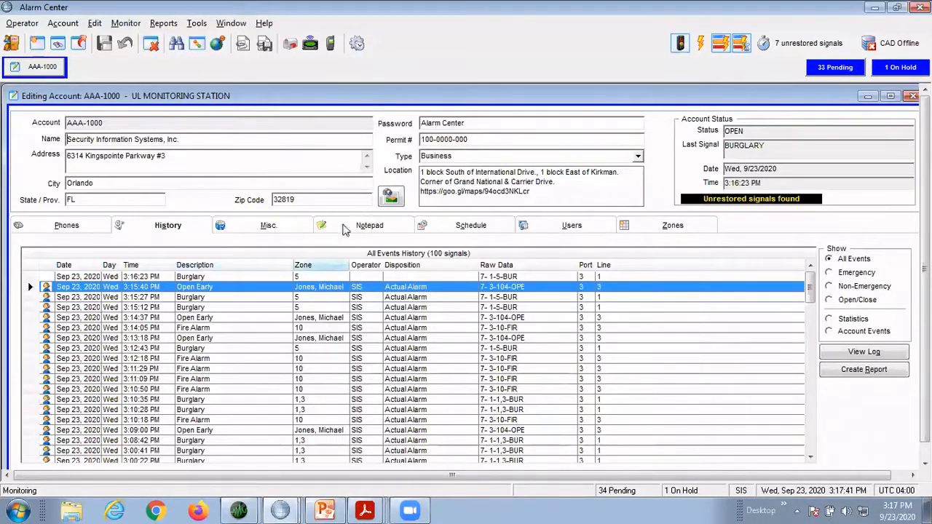
Step: Look over the account's miscellaneous settings, primary notepad and weekly opening schedule
left_click(289, 229)
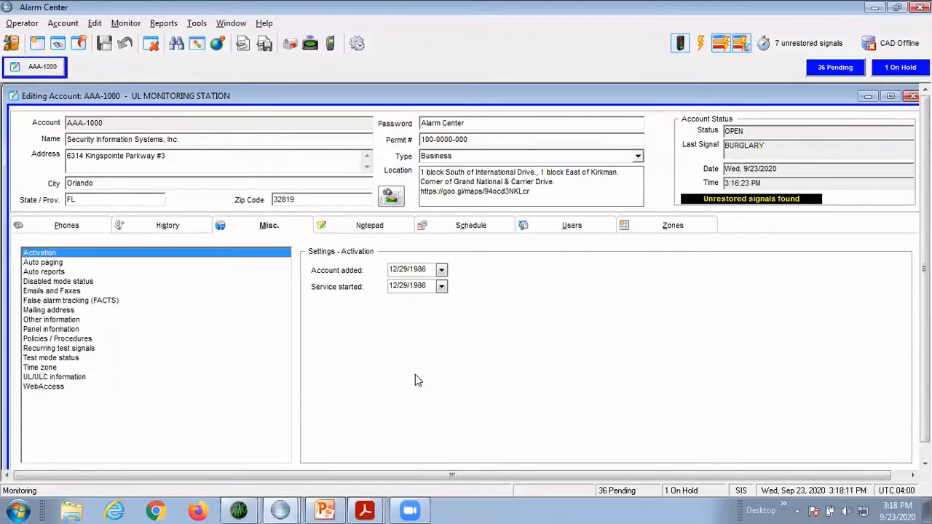
left_click(371, 225)
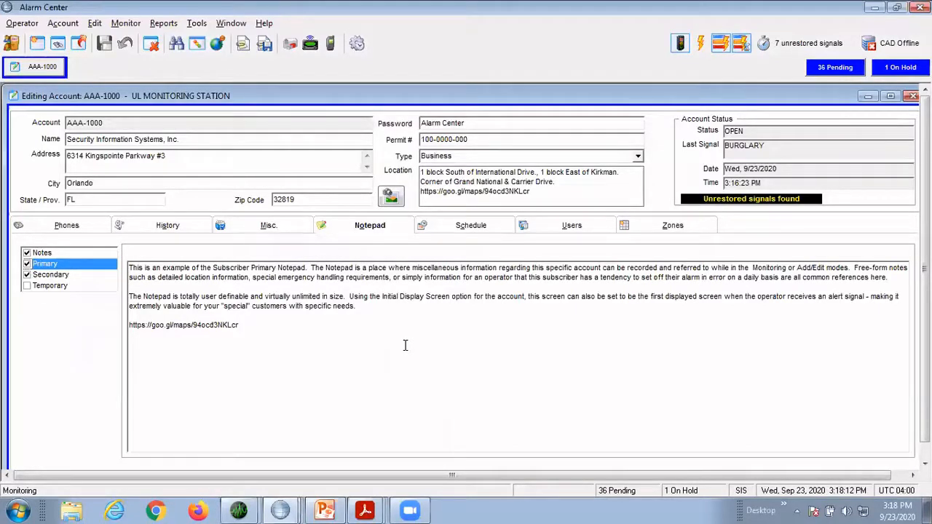
left_click(457, 227)
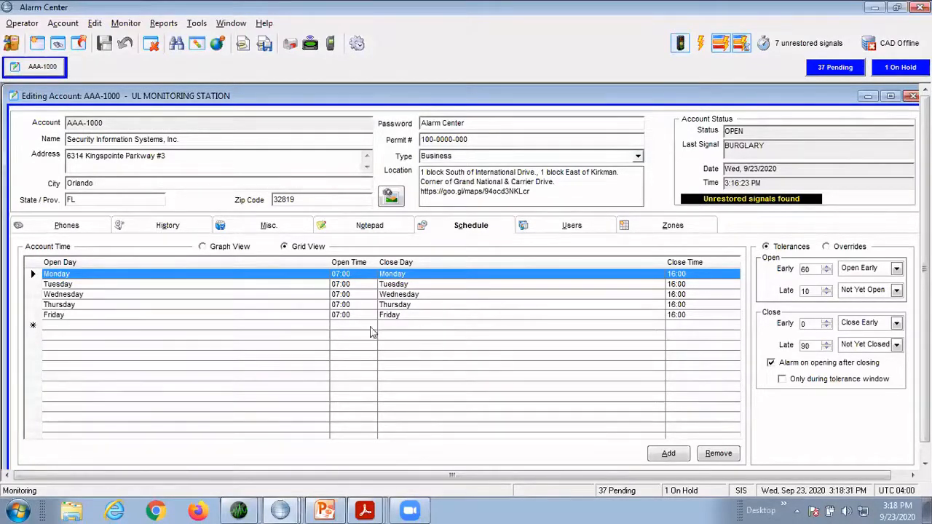
Step: Display the schedule as a graph, extend Monday's closing time slightly, and show the holiday overrides
left_click(246, 248)
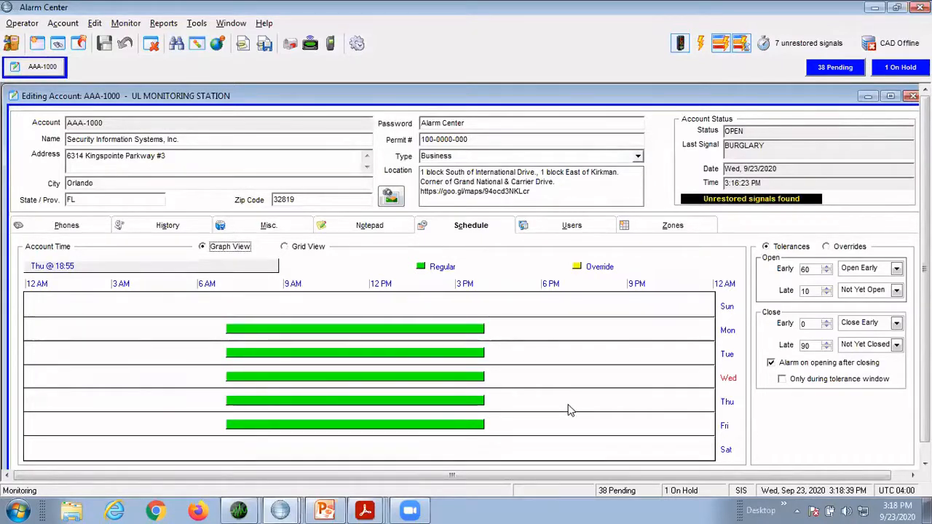
mouse_move(484, 330)
left_mouse_down()
mouse_move(566, 329)
mouse_move(486, 326)
left_mouse_up()
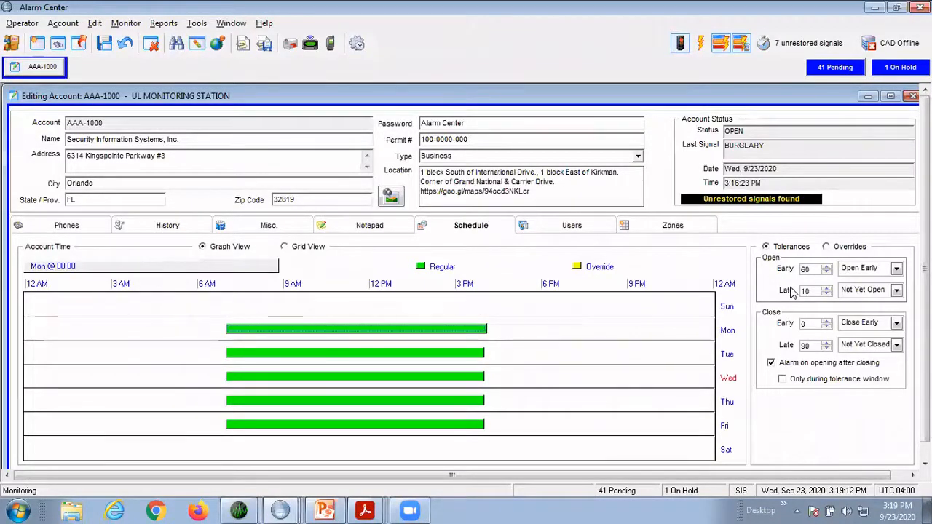
left_click(846, 248)
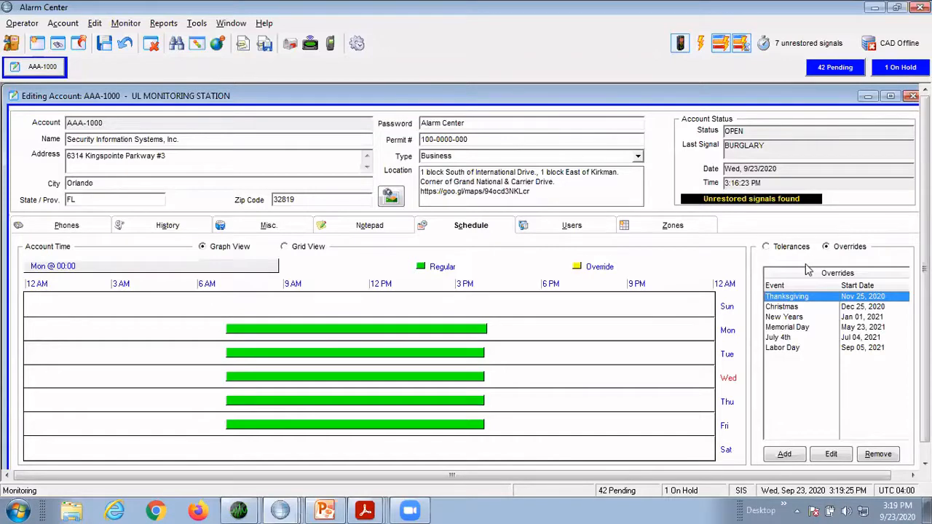
Step: Review the account's users and the video details of zone 1, Lobby - Front Door Contact, without editing them, and close the account
left_click(572, 230)
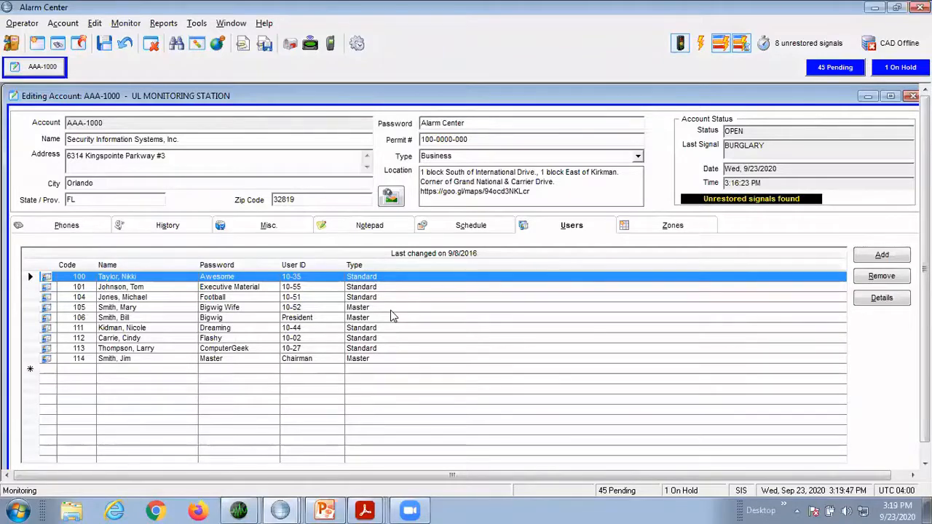
left_click(672, 226)
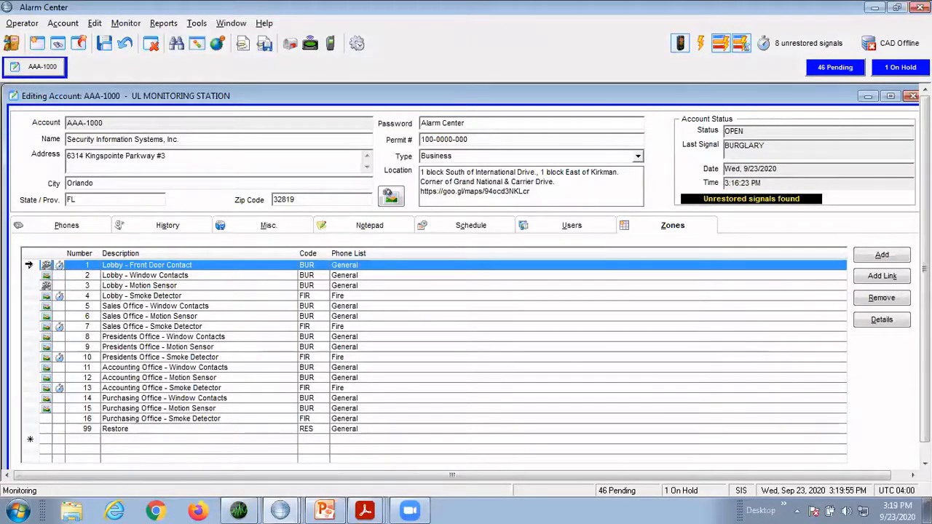
double_click(31, 269)
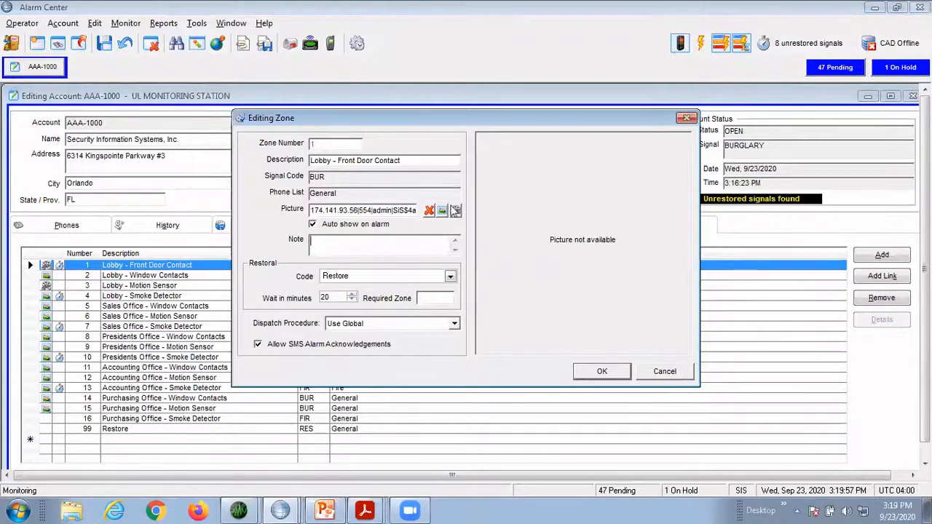
left_click(455, 211)
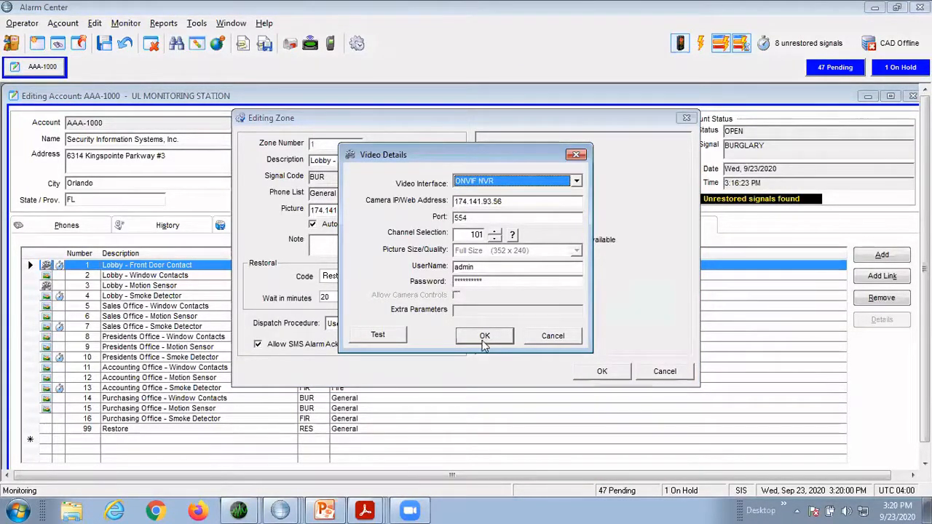
left_click(551, 336)
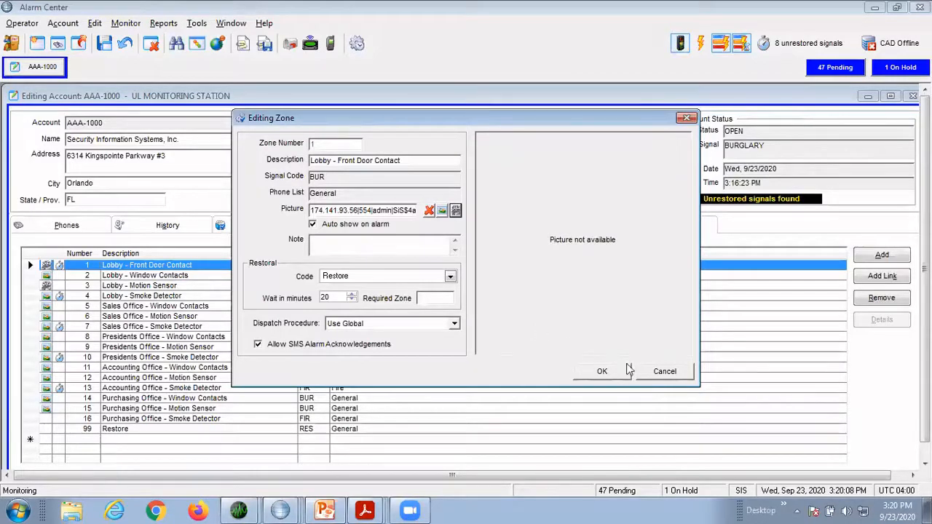
left_click(674, 371)
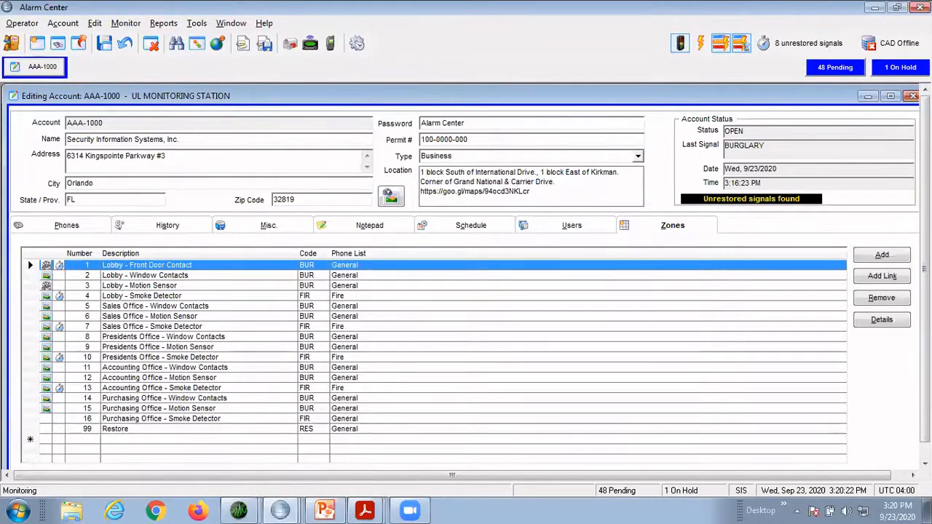
left_click(912, 96)
left_click(478, 301)
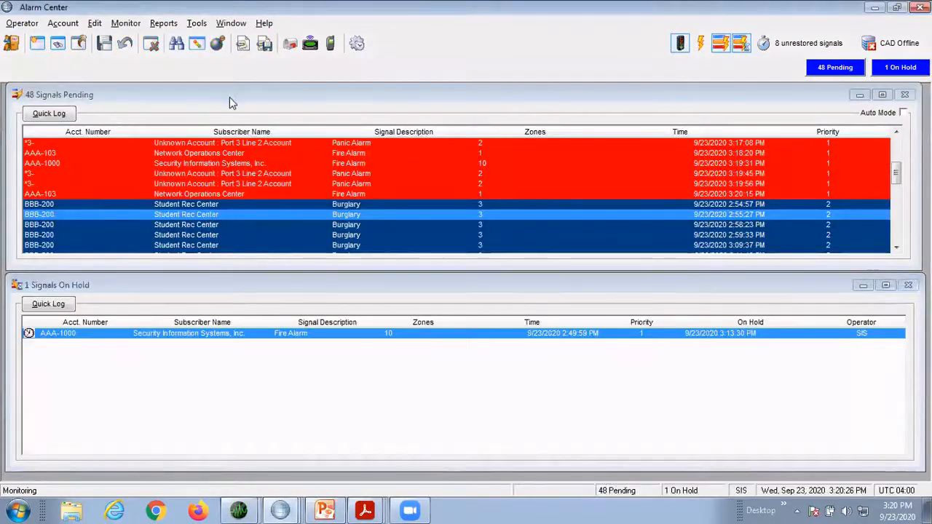
Step: Run the All Events signal history report for all line codes from 9/1/2020 to 9/23/2020 and look through its first page
left_click(163, 22)
mouse_move(187, 70)
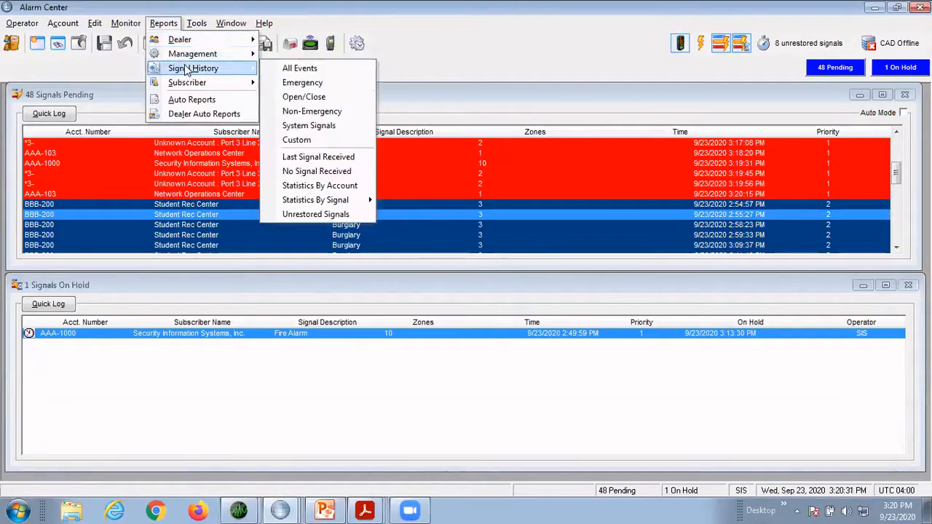
left_click(326, 70)
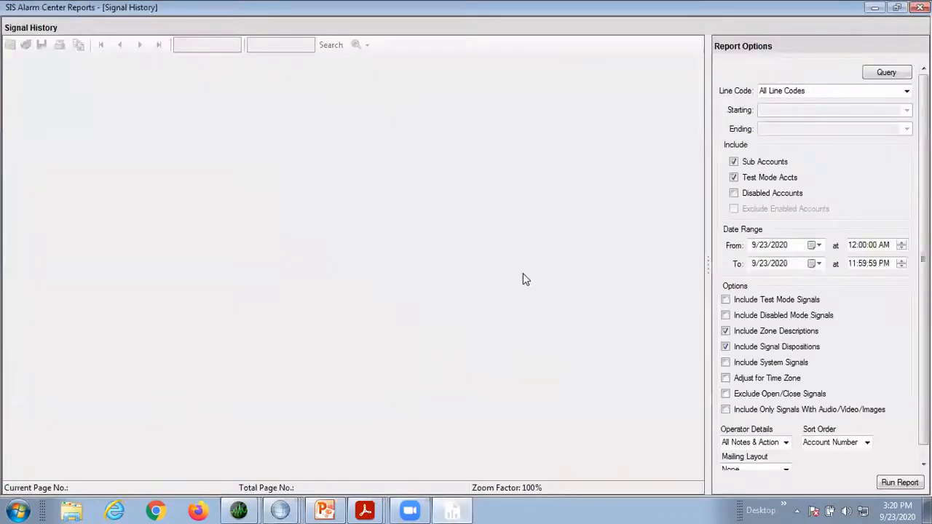
left_click(818, 246)
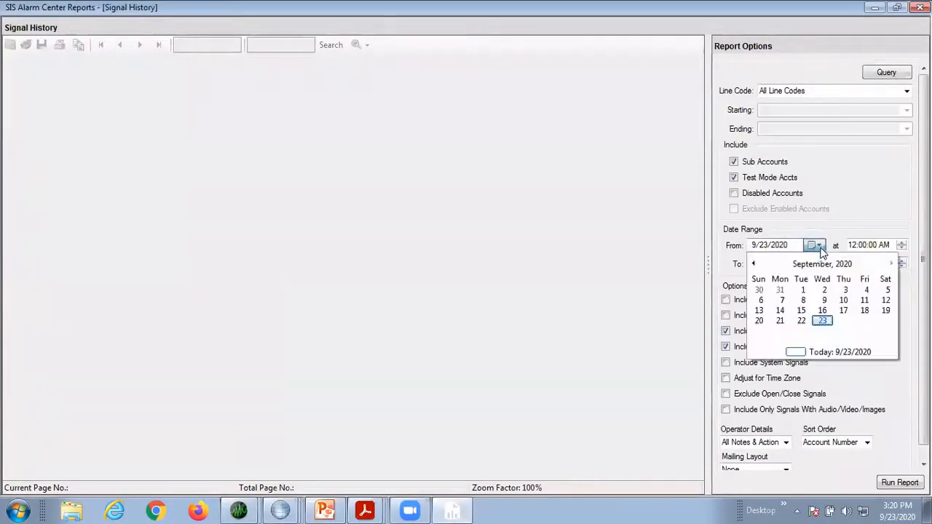
left_click(803, 289)
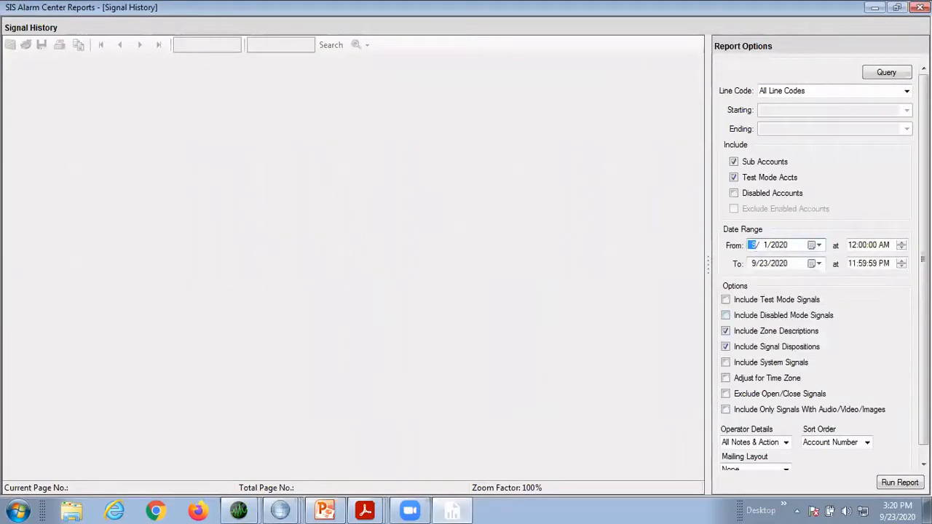
left_click(900, 483)
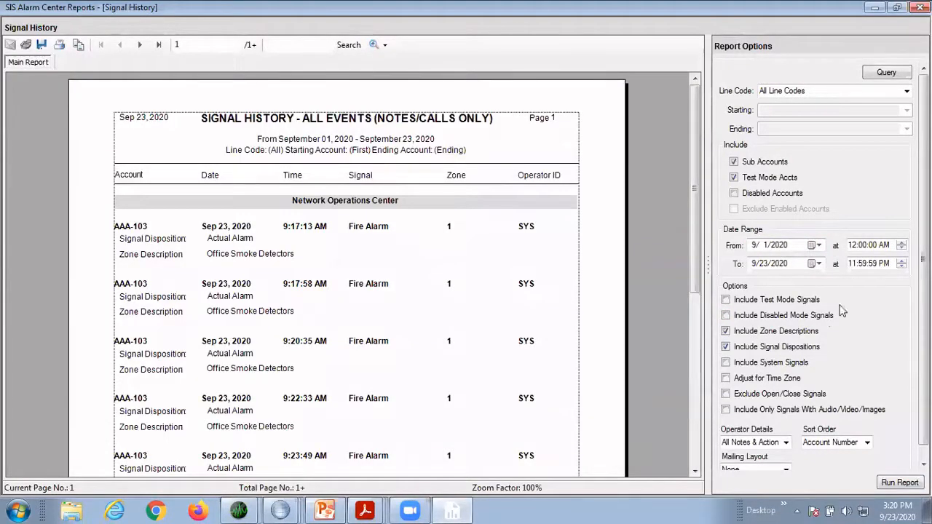
scroll(859, 182, "down", 5)
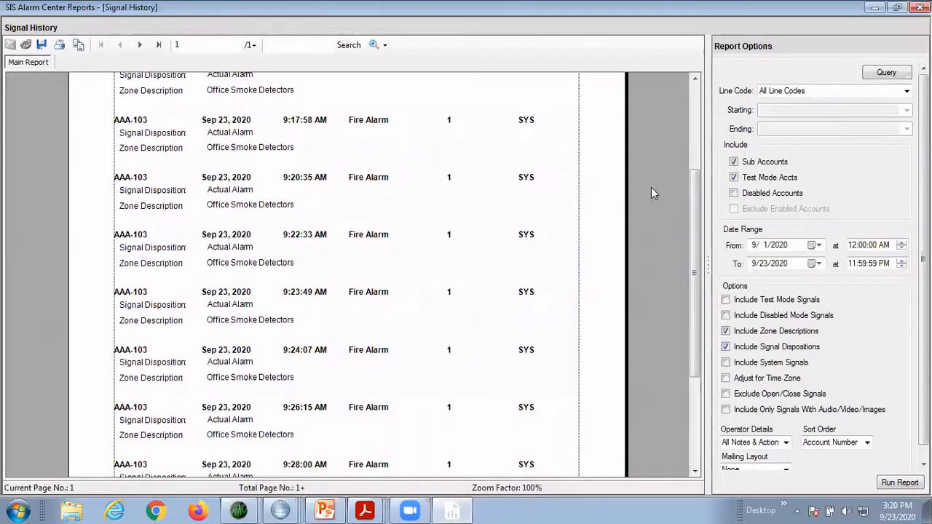
scroll(653, 193, "up", 5)
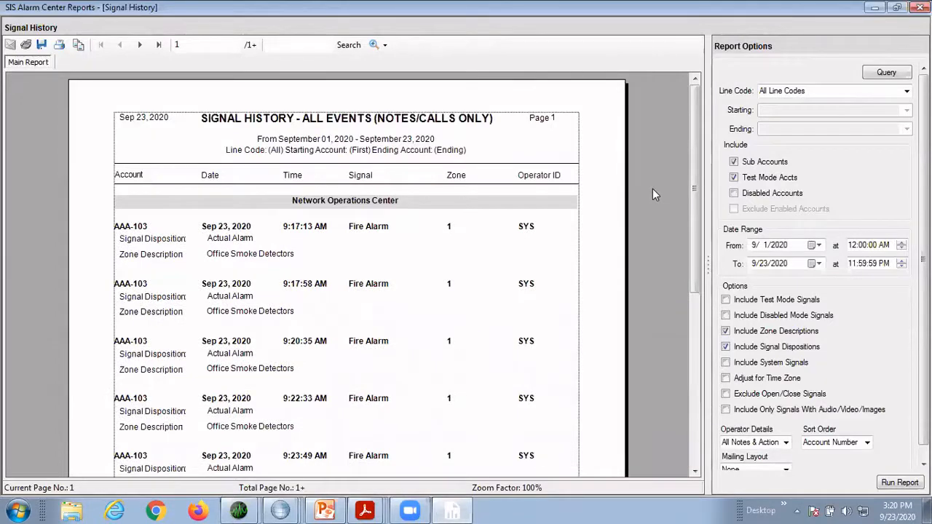
Step: Look through the signal history report from the rest of page 1 up to page 9
scroll(652, 194, "down", 5)
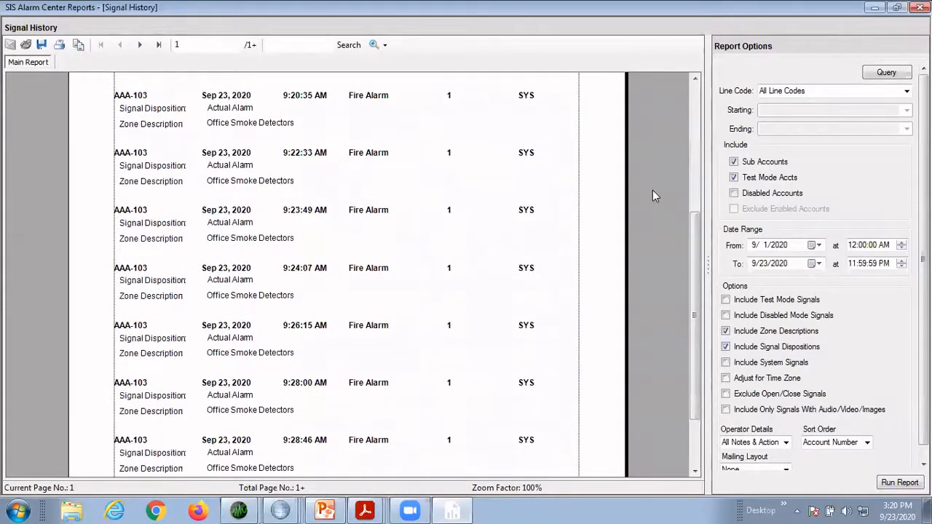
scroll(652, 190, "down", 2)
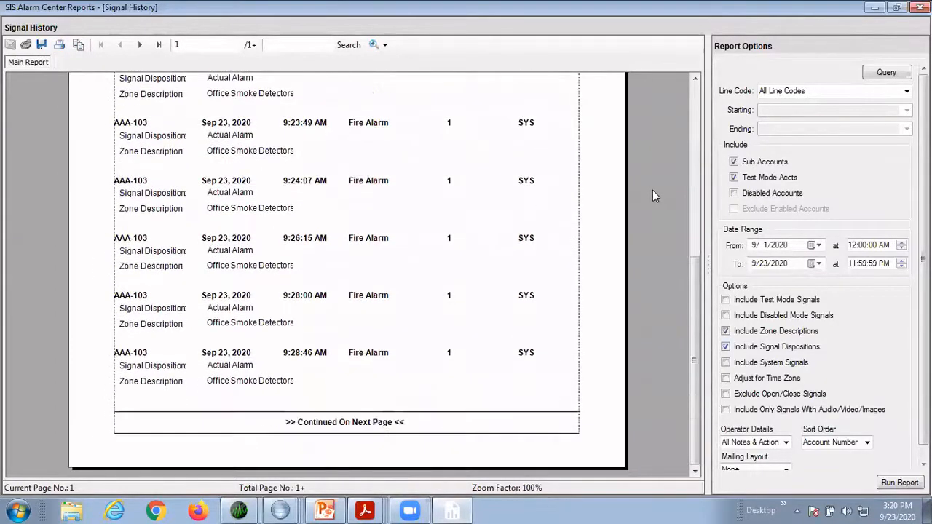
left_click(141, 45)
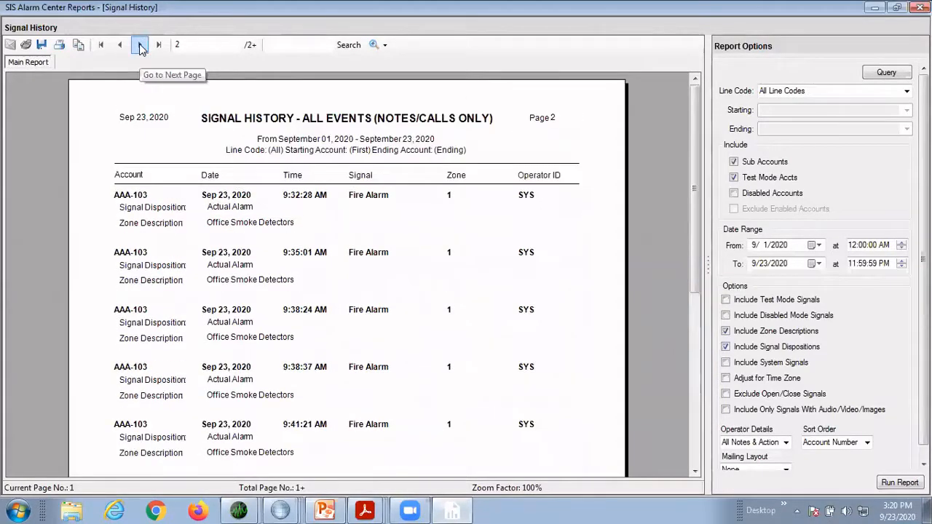
left_click(141, 45)
left_click(141, 45)
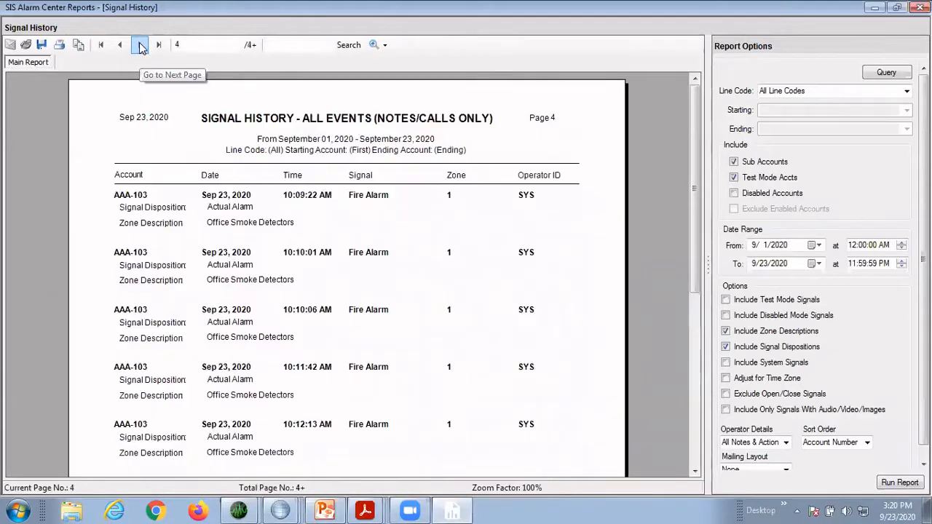
left_click(141, 45)
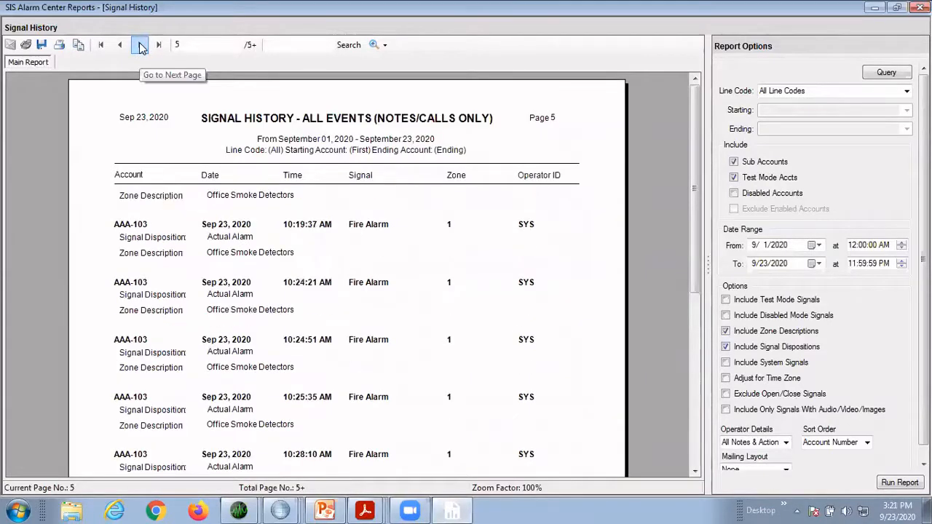
left_click(141, 46)
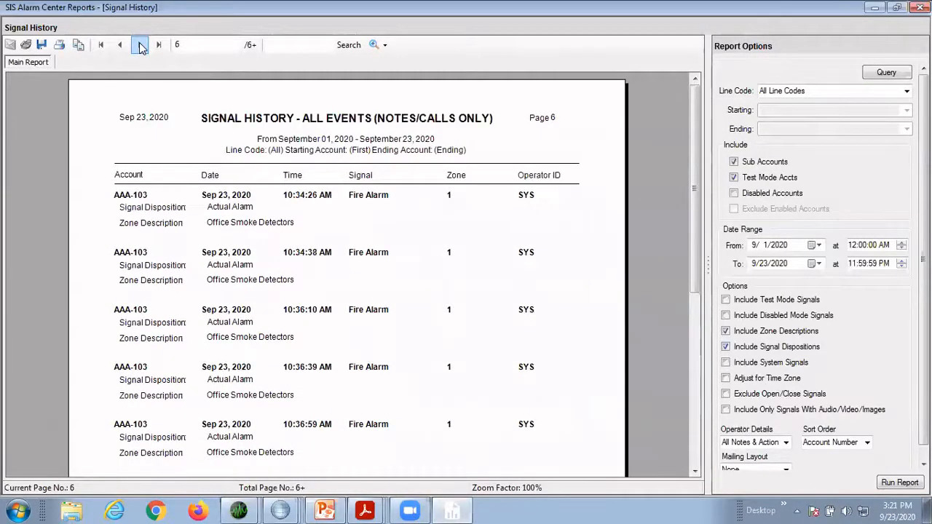
left_click(141, 45)
left_click(141, 46)
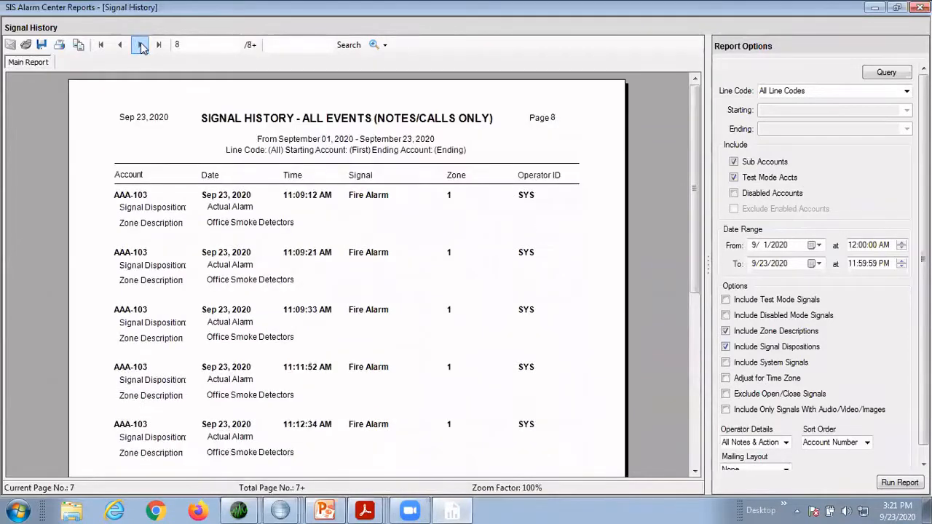
left_click(141, 46)
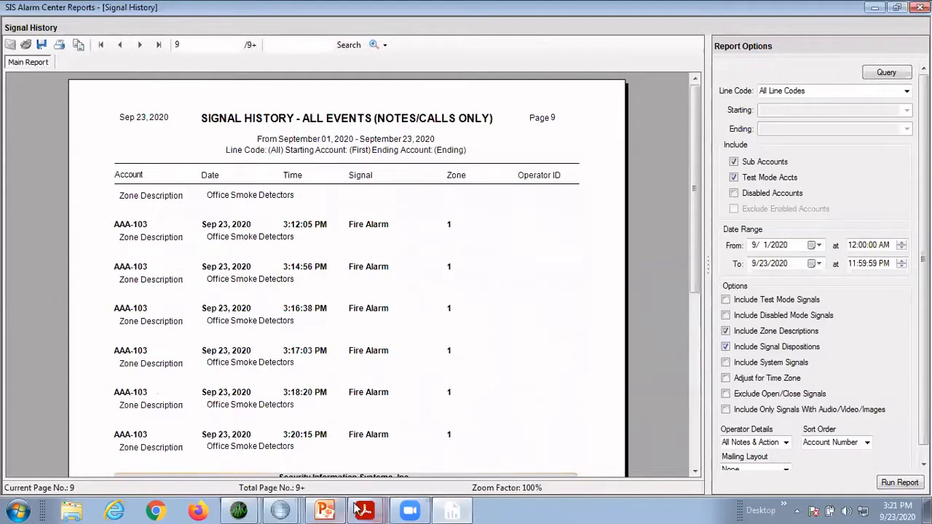
Step: Switch to Top 10 Accts Report.pdf in Acrobat Reader and examine its account table and Number of Signals chart in full screen, enlarged
mouse_move(358, 509)
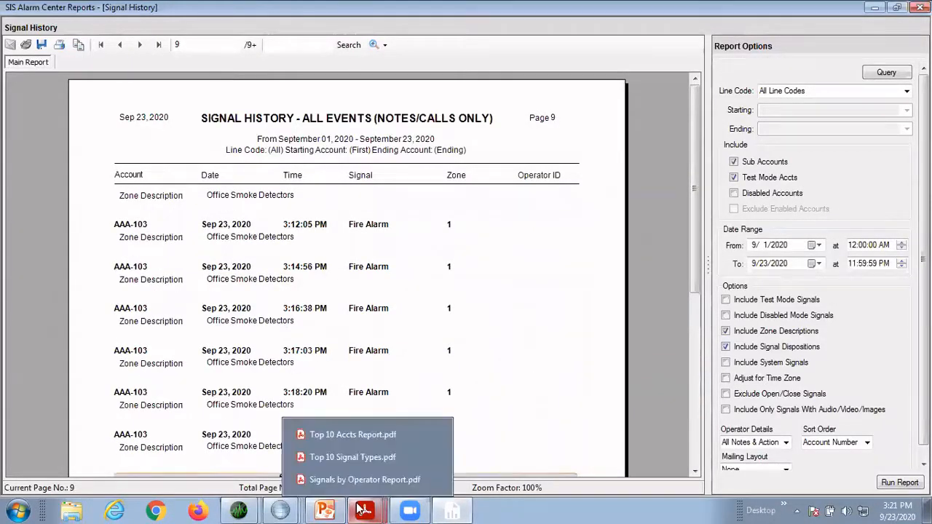
left_click(384, 433)
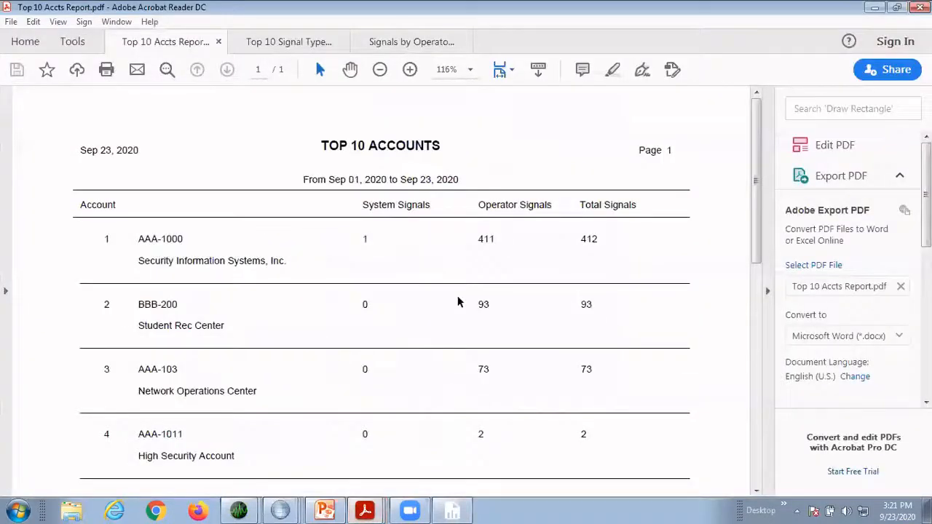
key("ctrl+l")
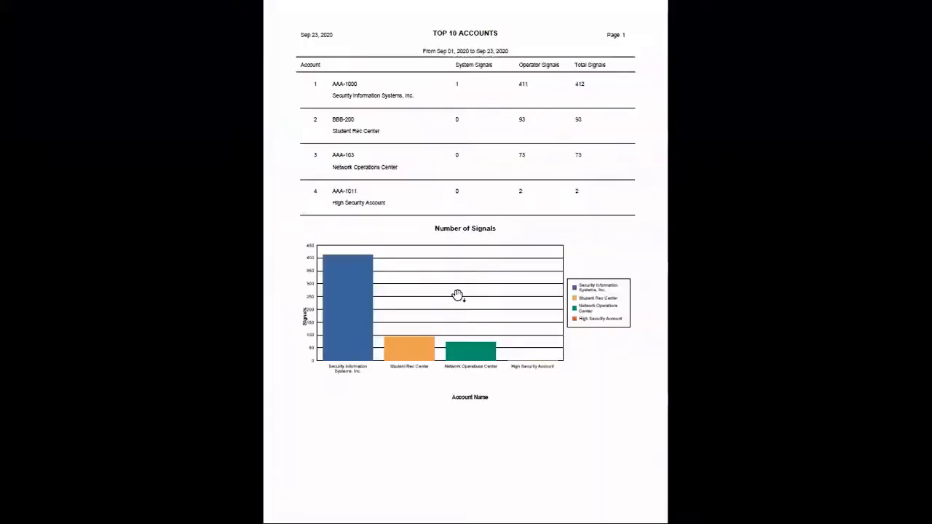
scroll(485, 259, "up", 2)
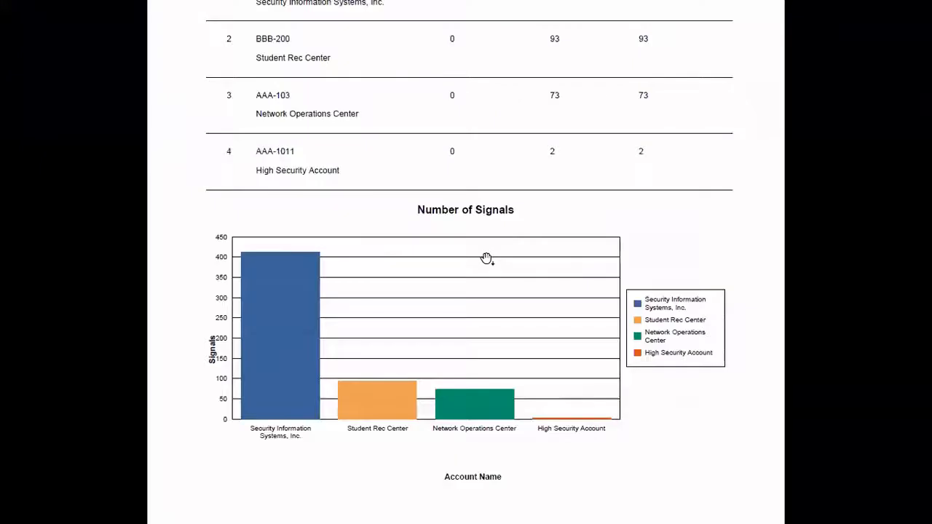
scroll(485, 258, "up", 4)
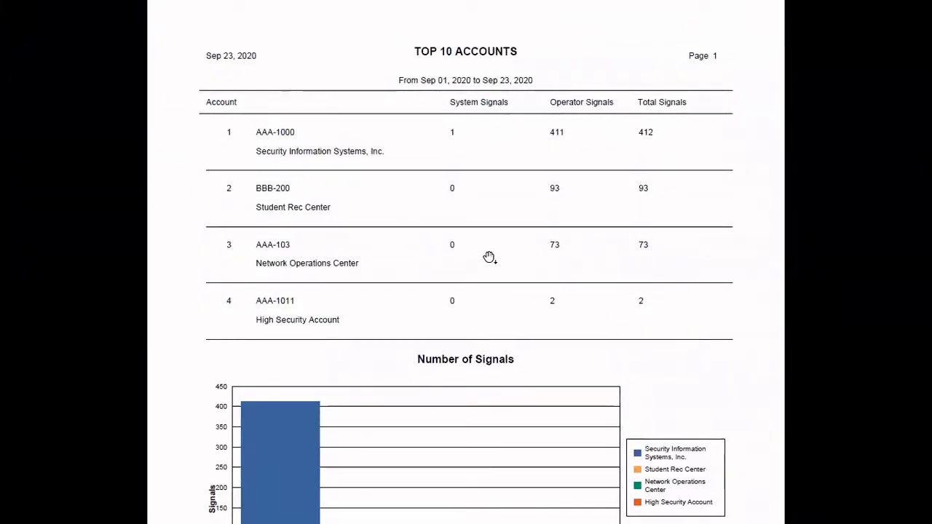
scroll(489, 257, "down", 3)
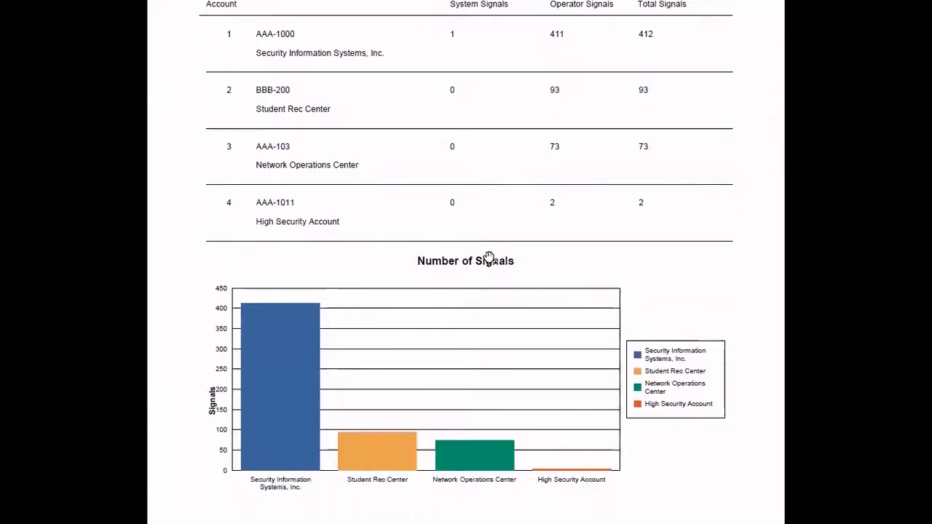